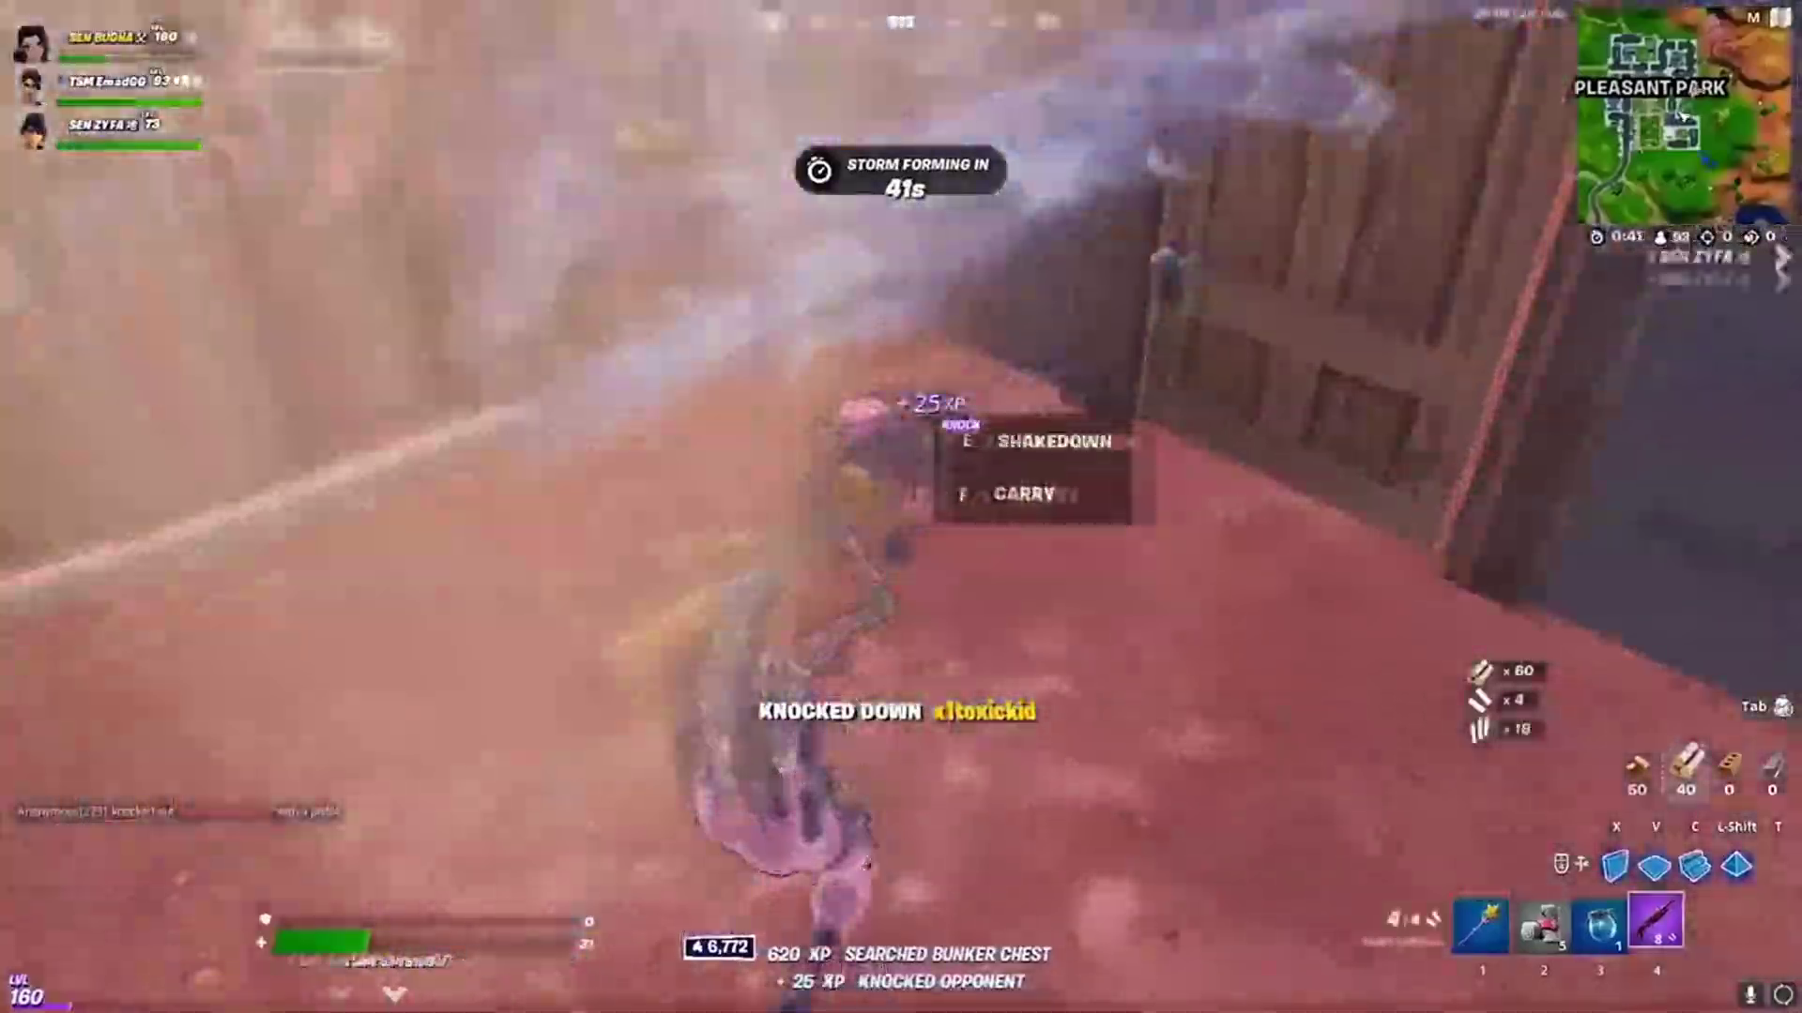
{"action": "left_click", "coordinate": [901, 506]}
{"action": "left_click", "coordinate": [902, 507]}
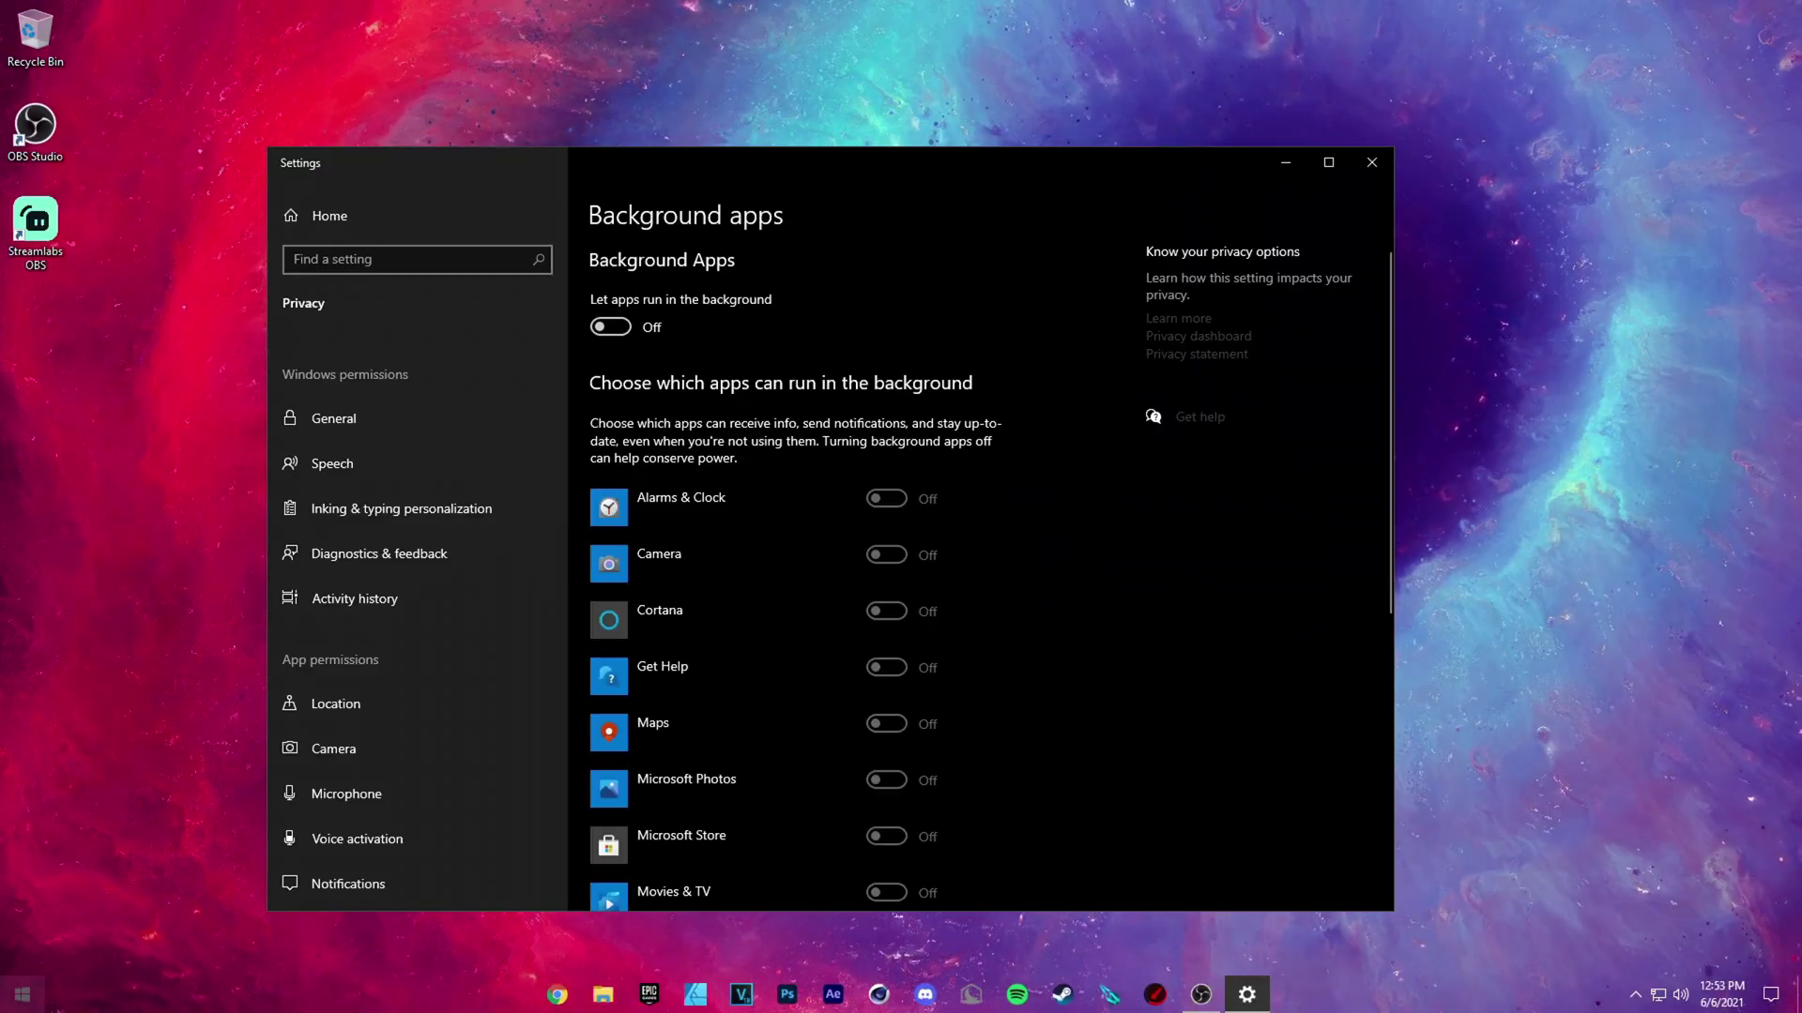
Search Windows for "backgr" to find the background apps settings, and return to the Settings window
{"action": "left_click", "coordinate": [22, 993]}
{"action": "type", "text": "backgr"}
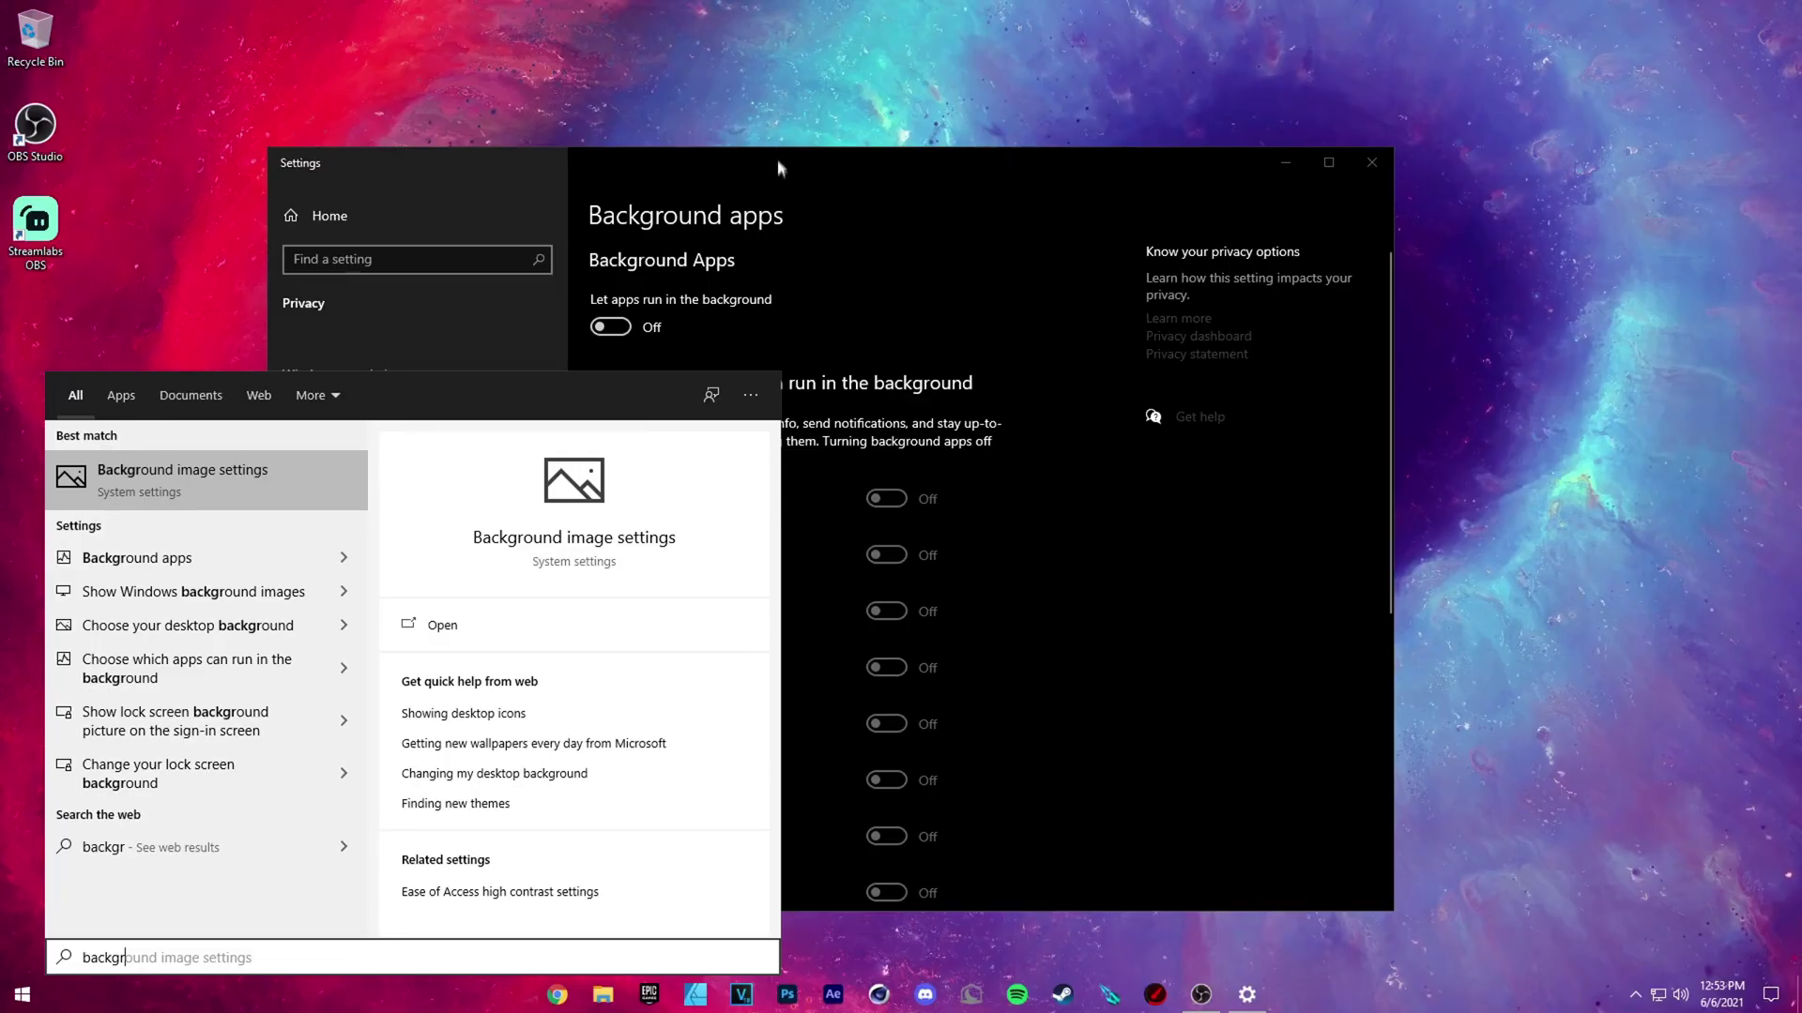
{"action": "left_click", "coordinate": [771, 162]}
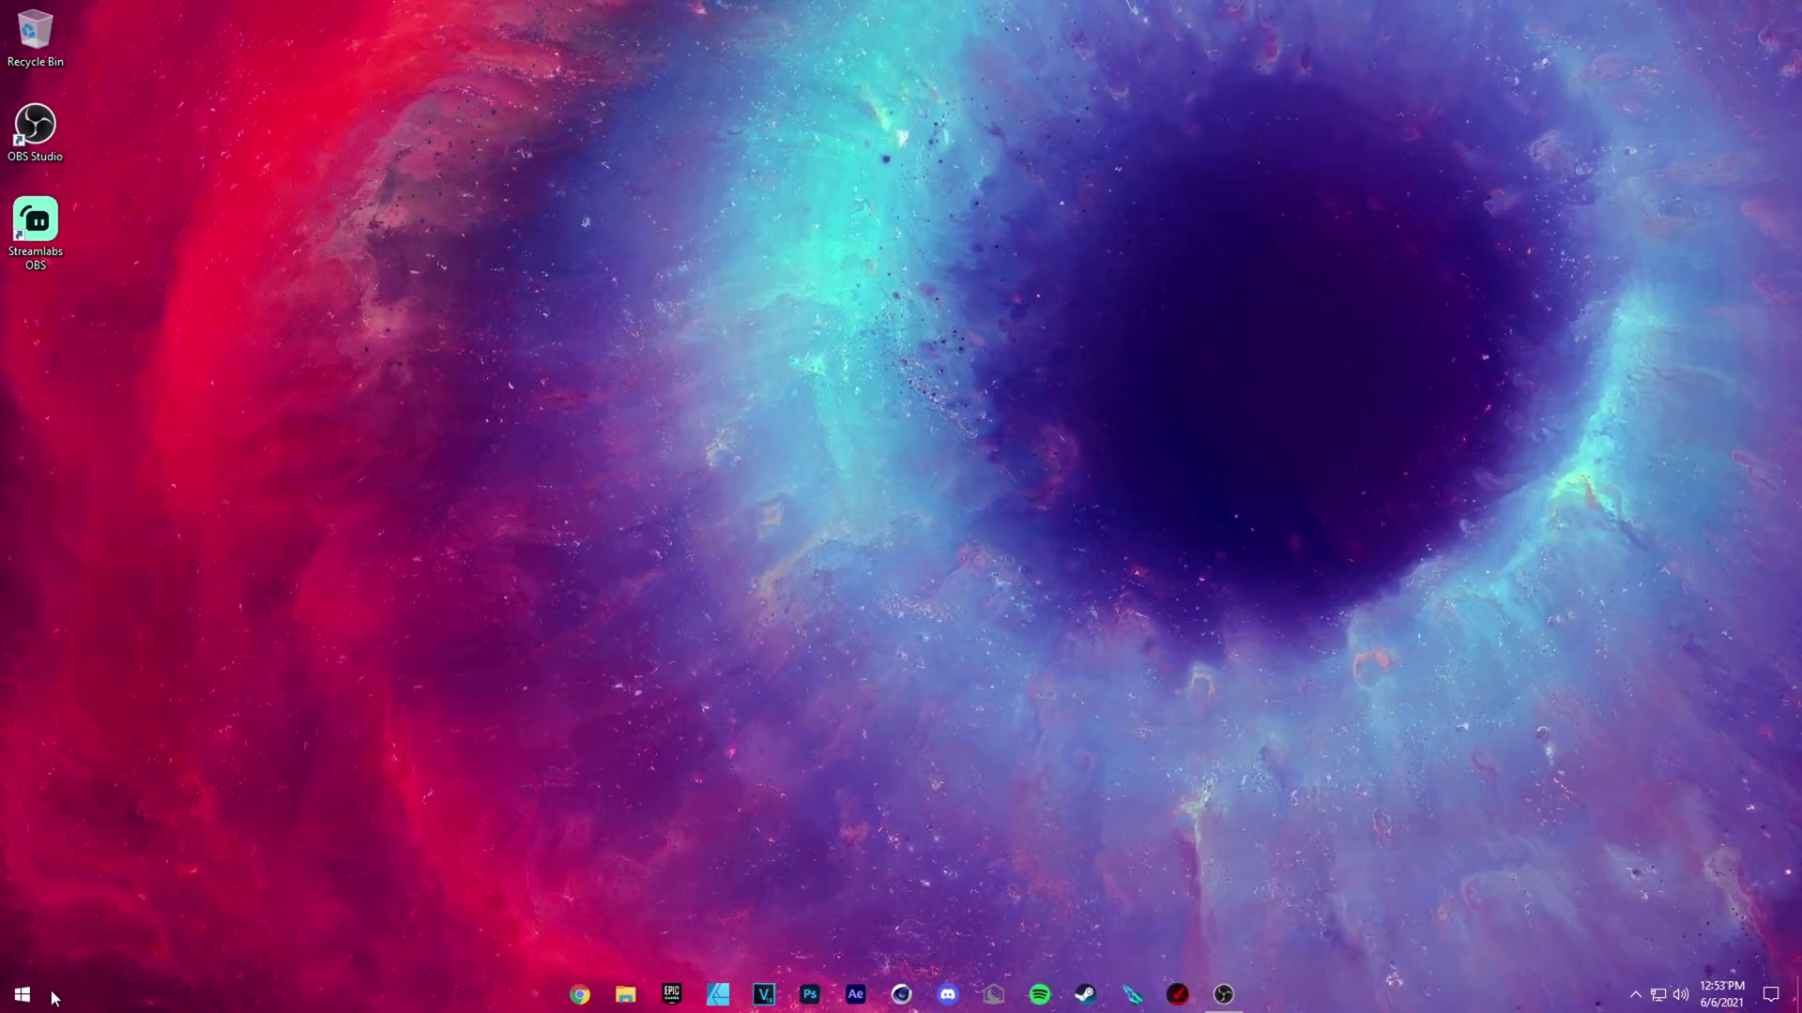
Delete all items in the user's AppData\Local\Temp folder, skipping every file that is in use
{"action": "left_click", "coordinate": [23, 997]}
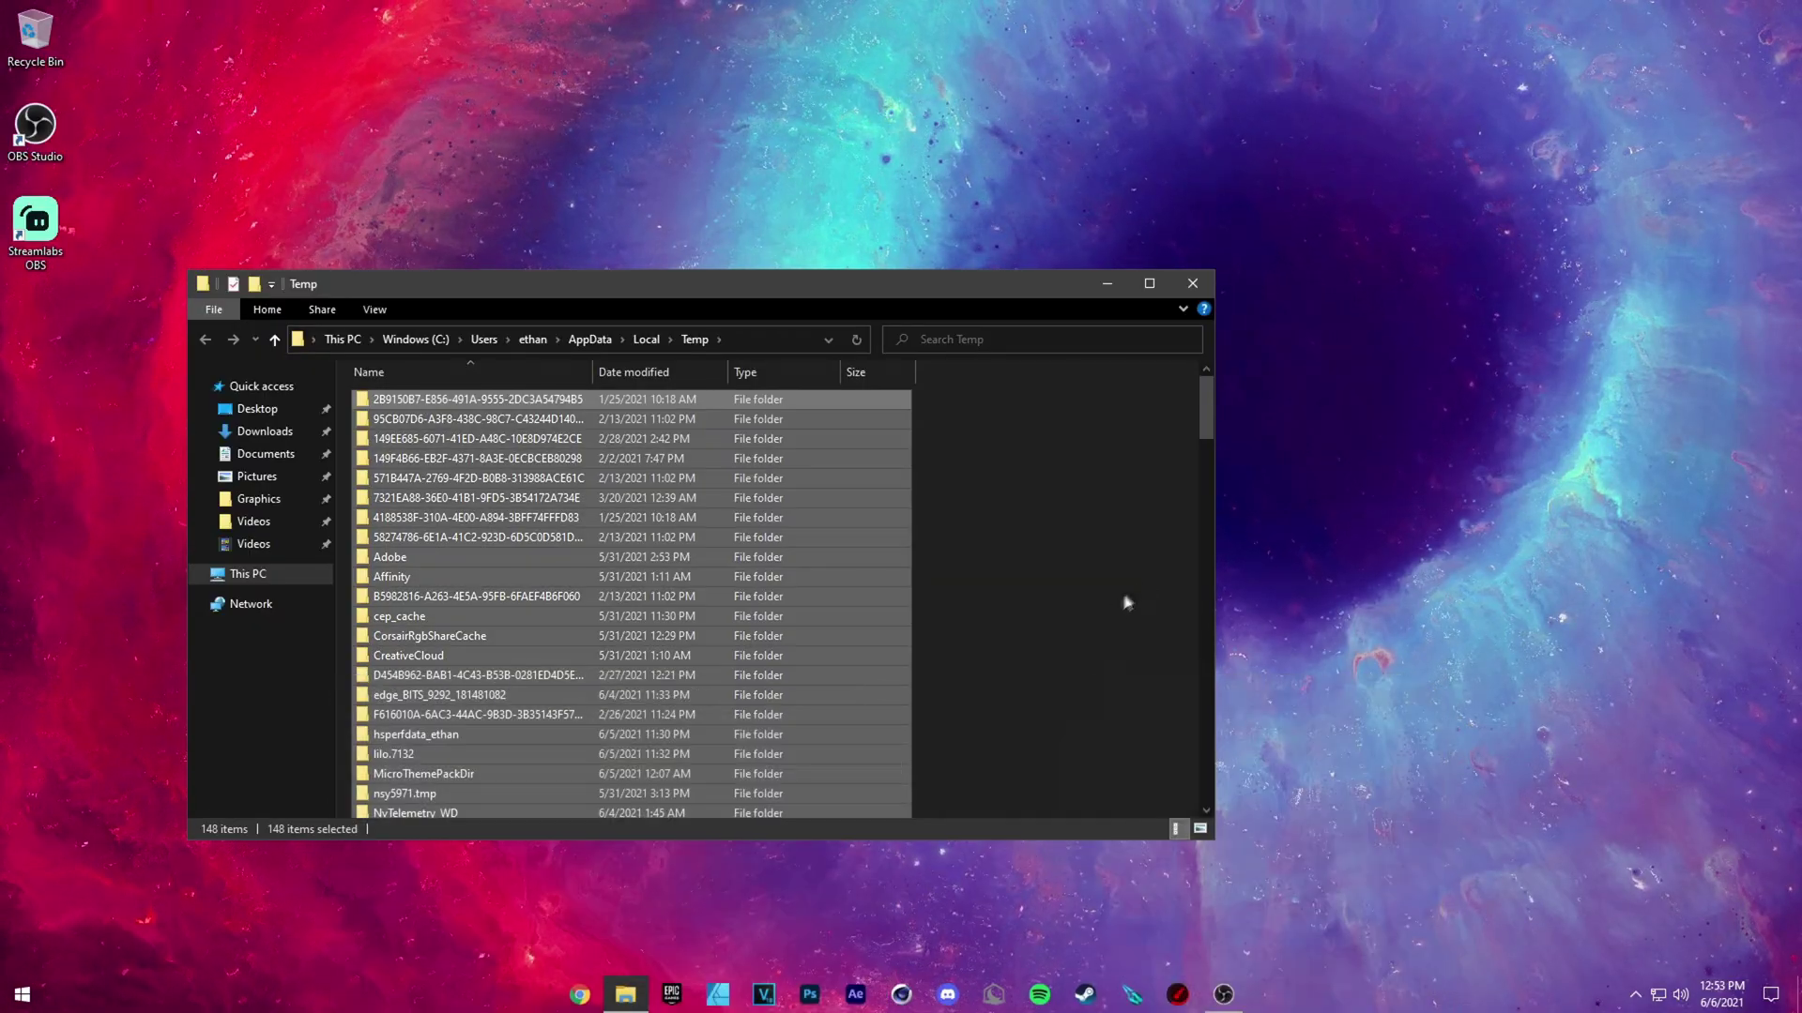
{"action": "key", "text": "Delete"}
{"action": "left_click", "coordinate": [262, 405]}
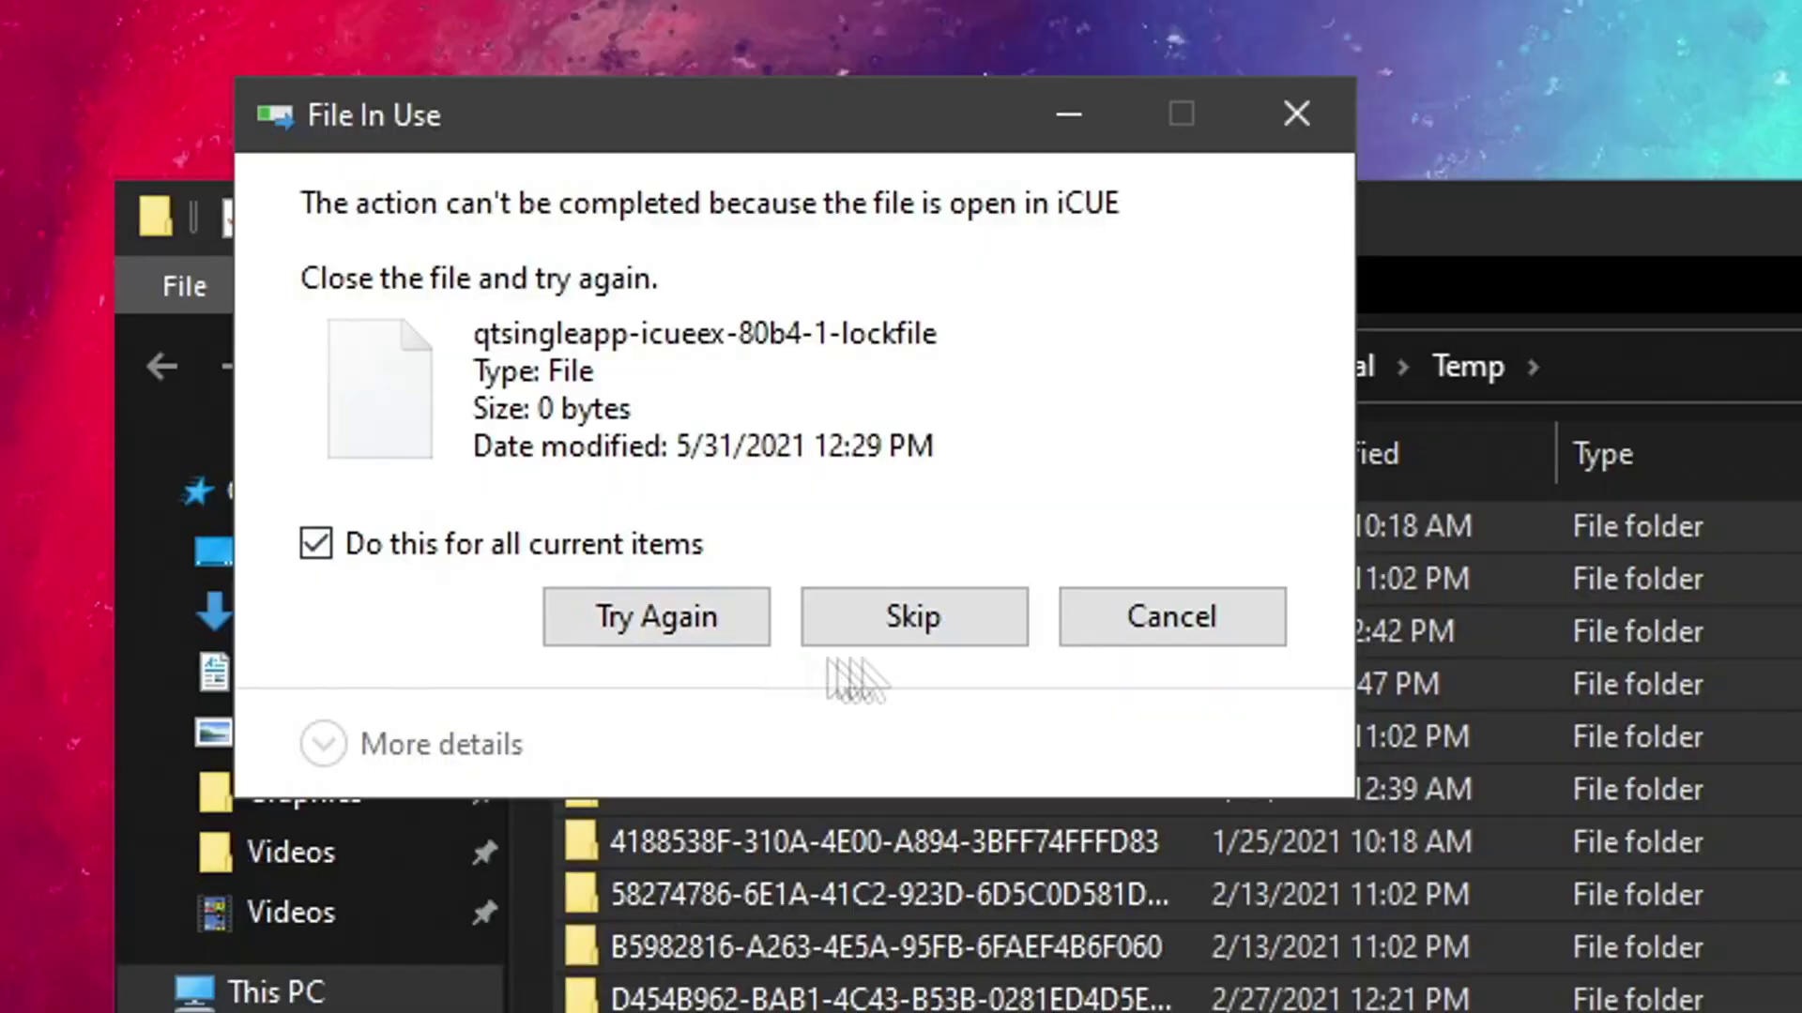
{"action": "left_click", "coordinate": [916, 616]}
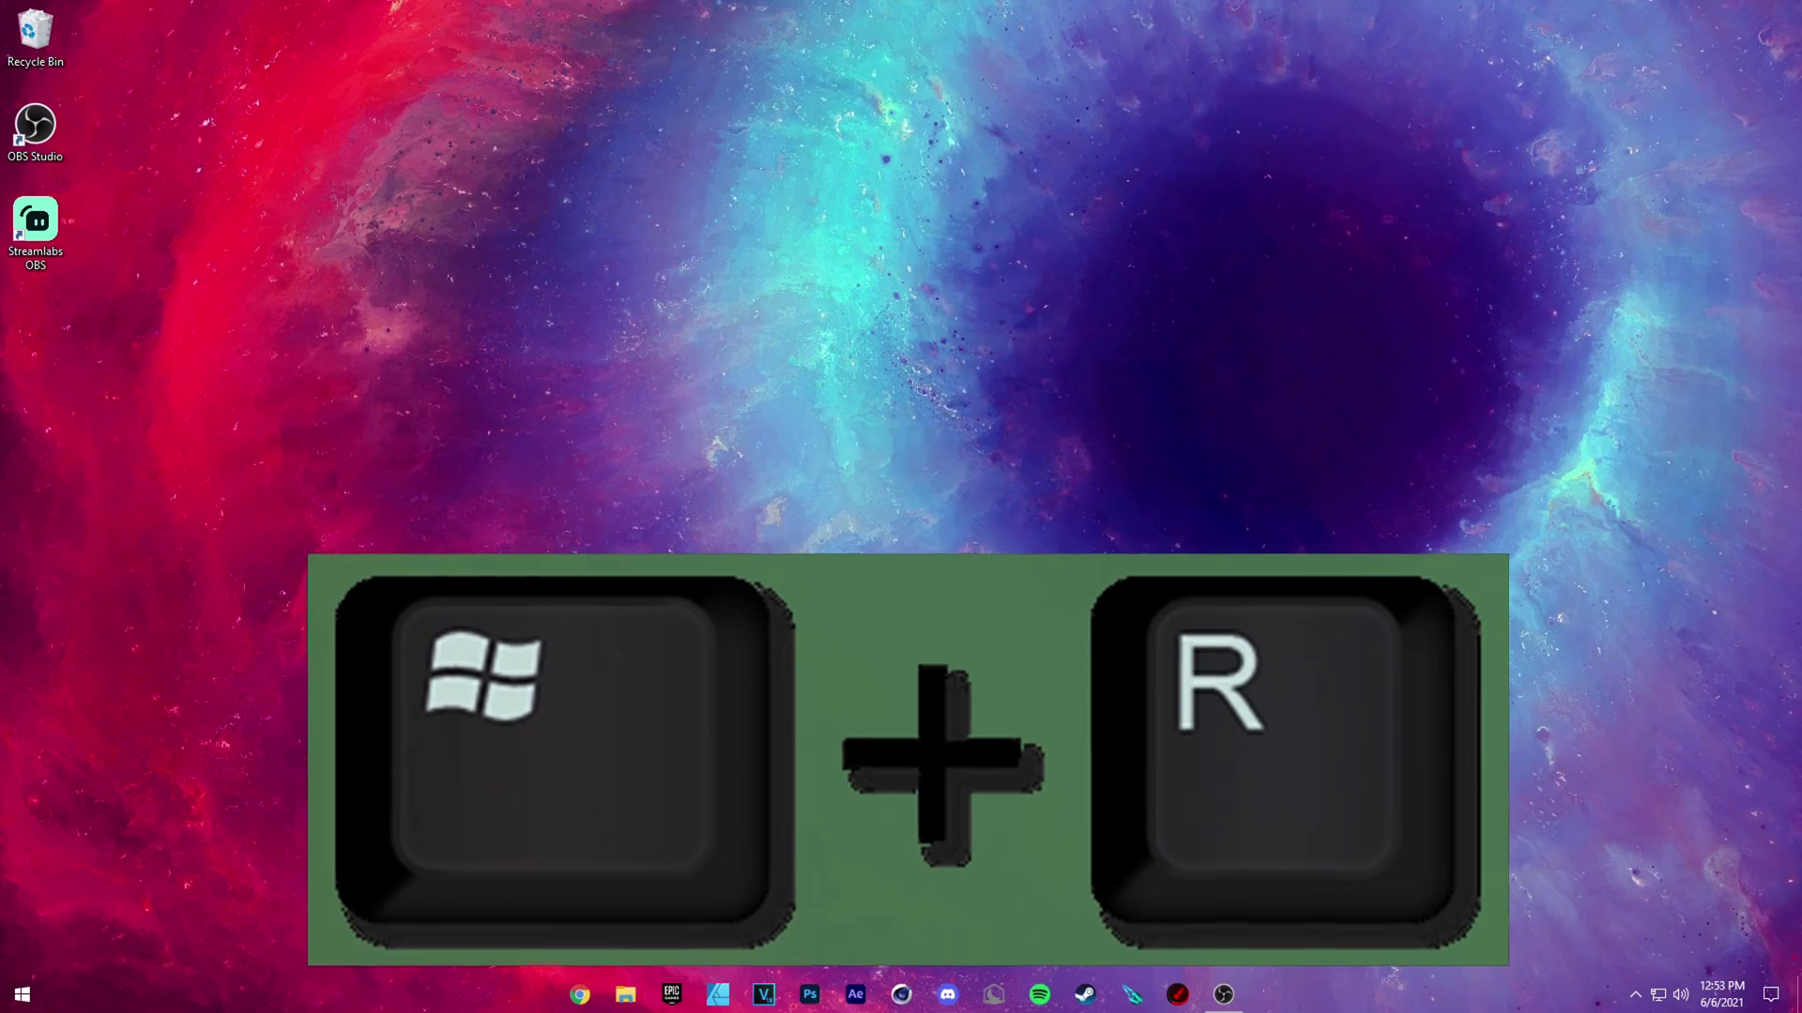
Open the Windows Temp folder by running "temp" and delete everything in it
{"action": "key", "text": "super+r"}
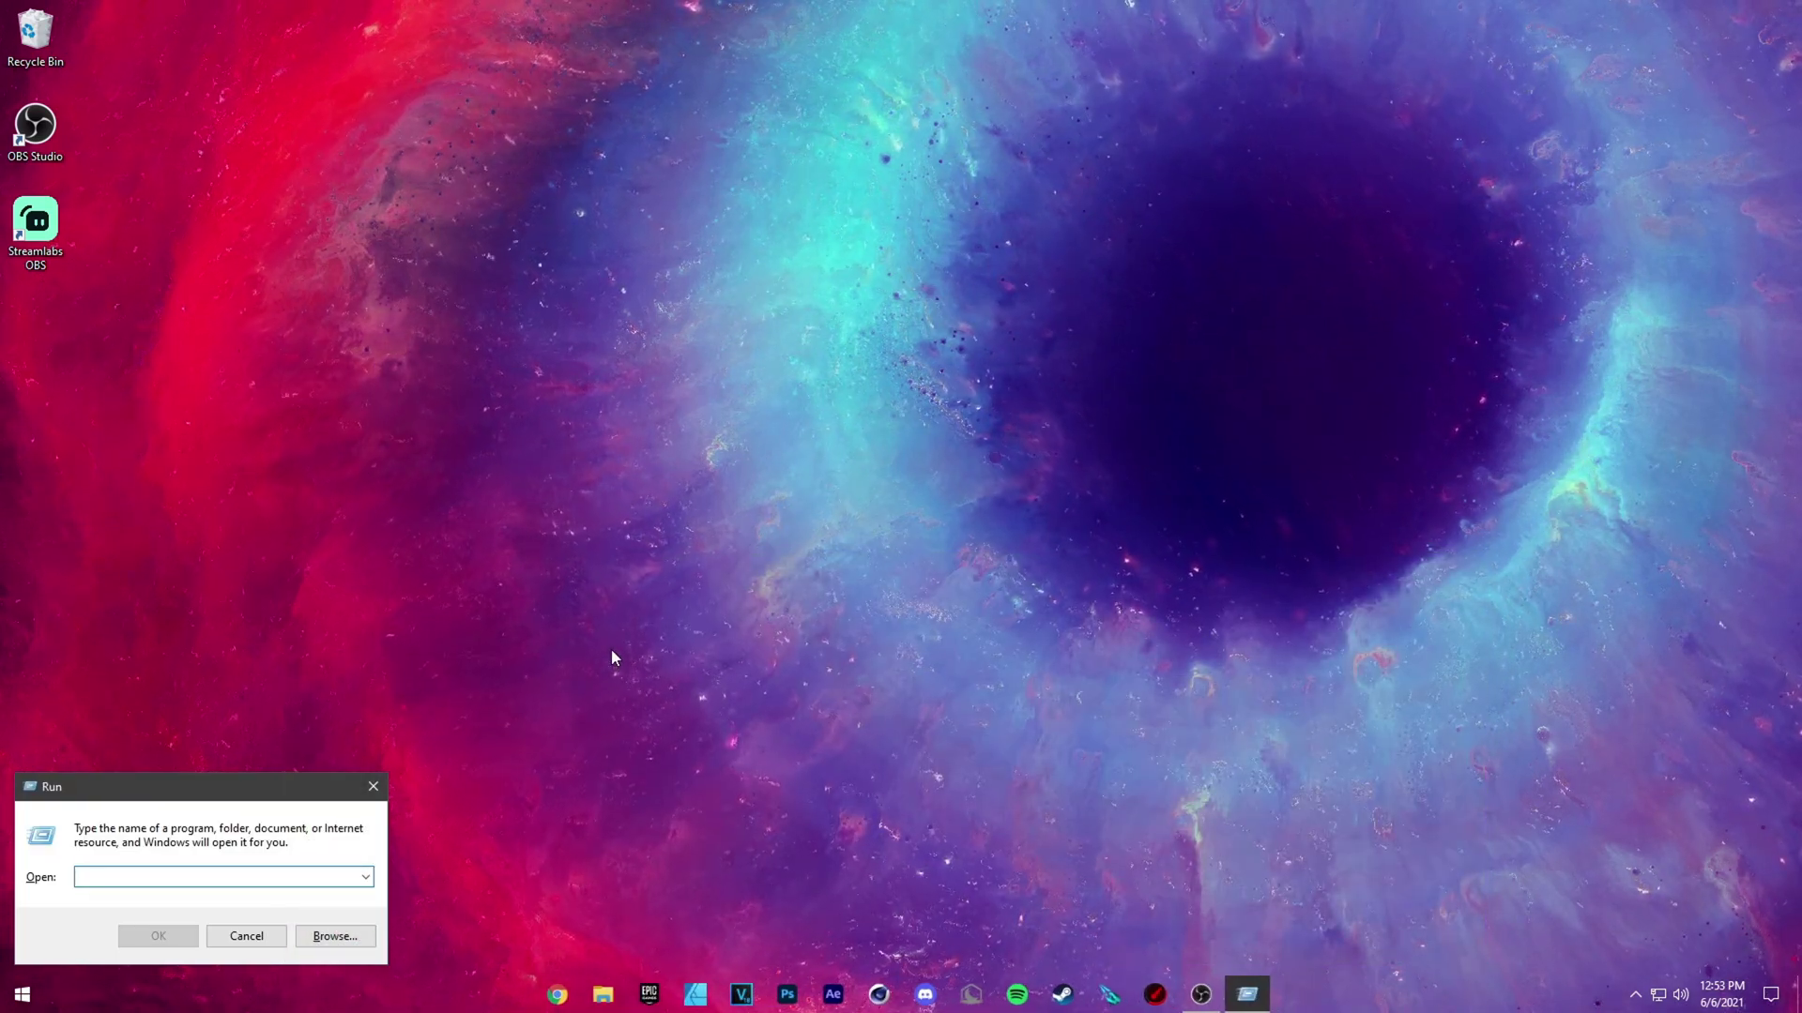
{"action": "type", "text": "temp"}
{"action": "key", "text": "Return"}
{"action": "key", "text": "ctrl+a"}
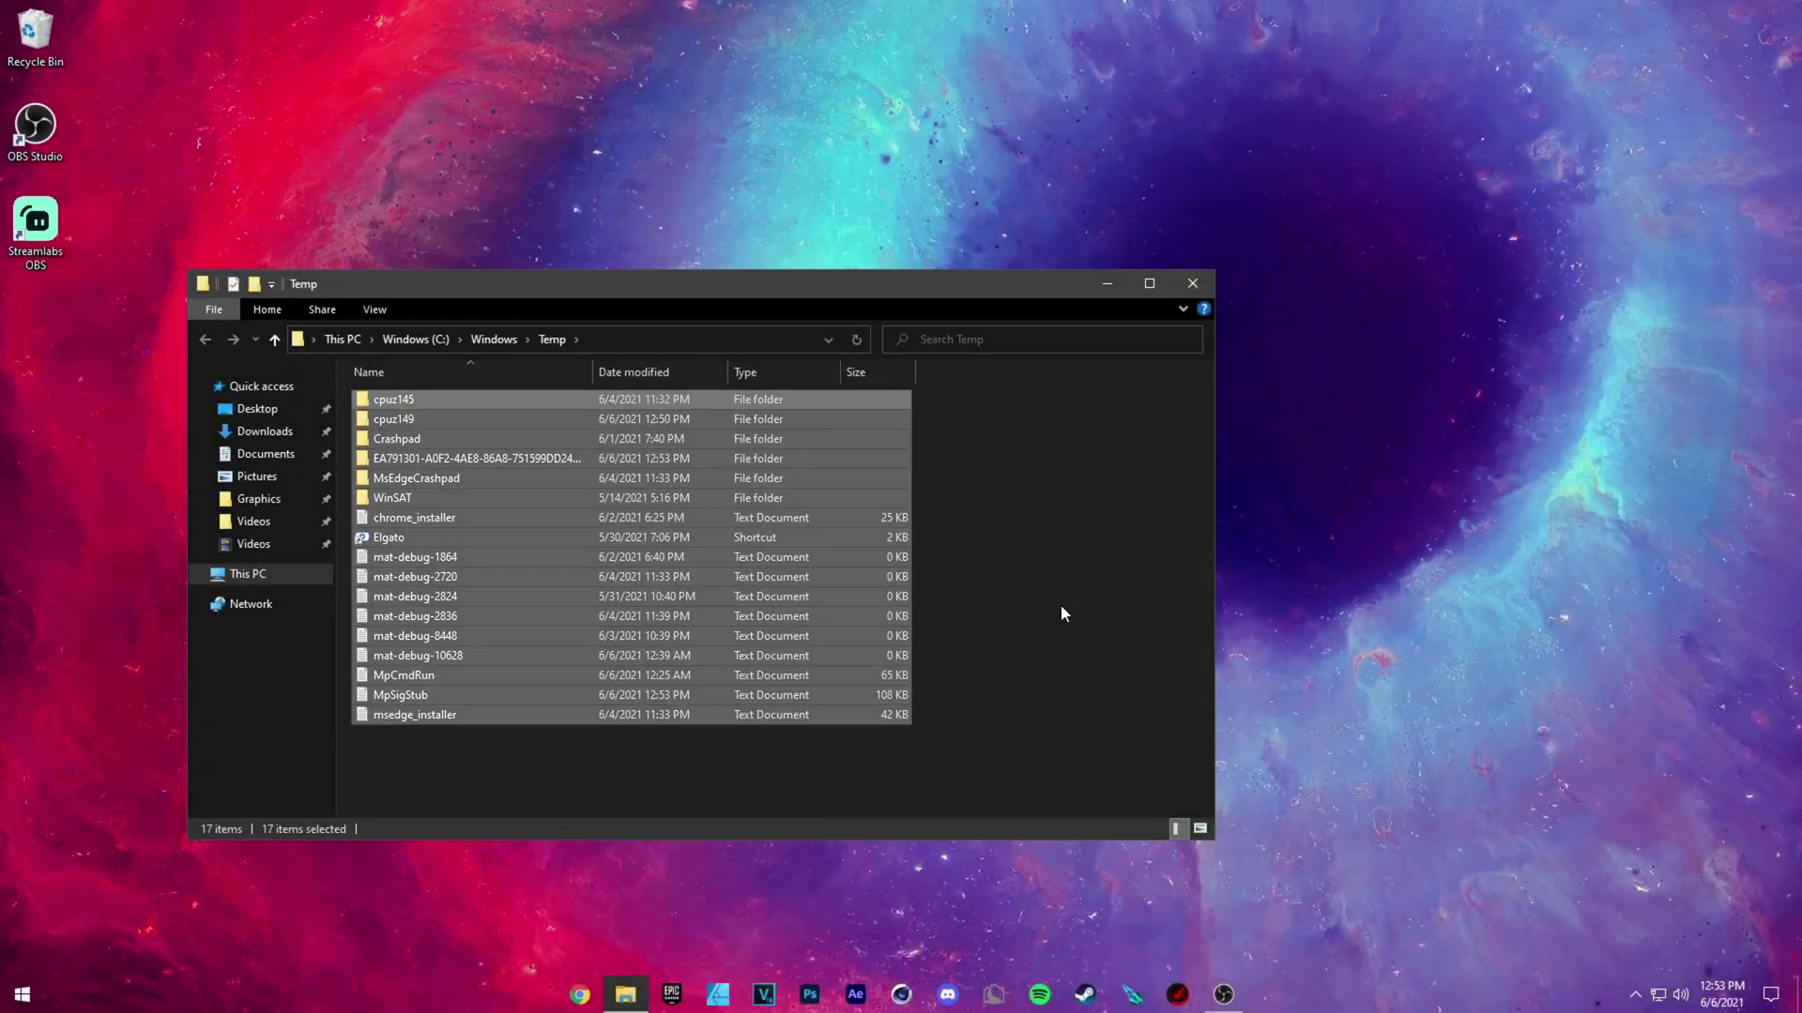
{"action": "key", "text": "Delete"}
{"action": "left_click", "coordinate": [972, 420]}
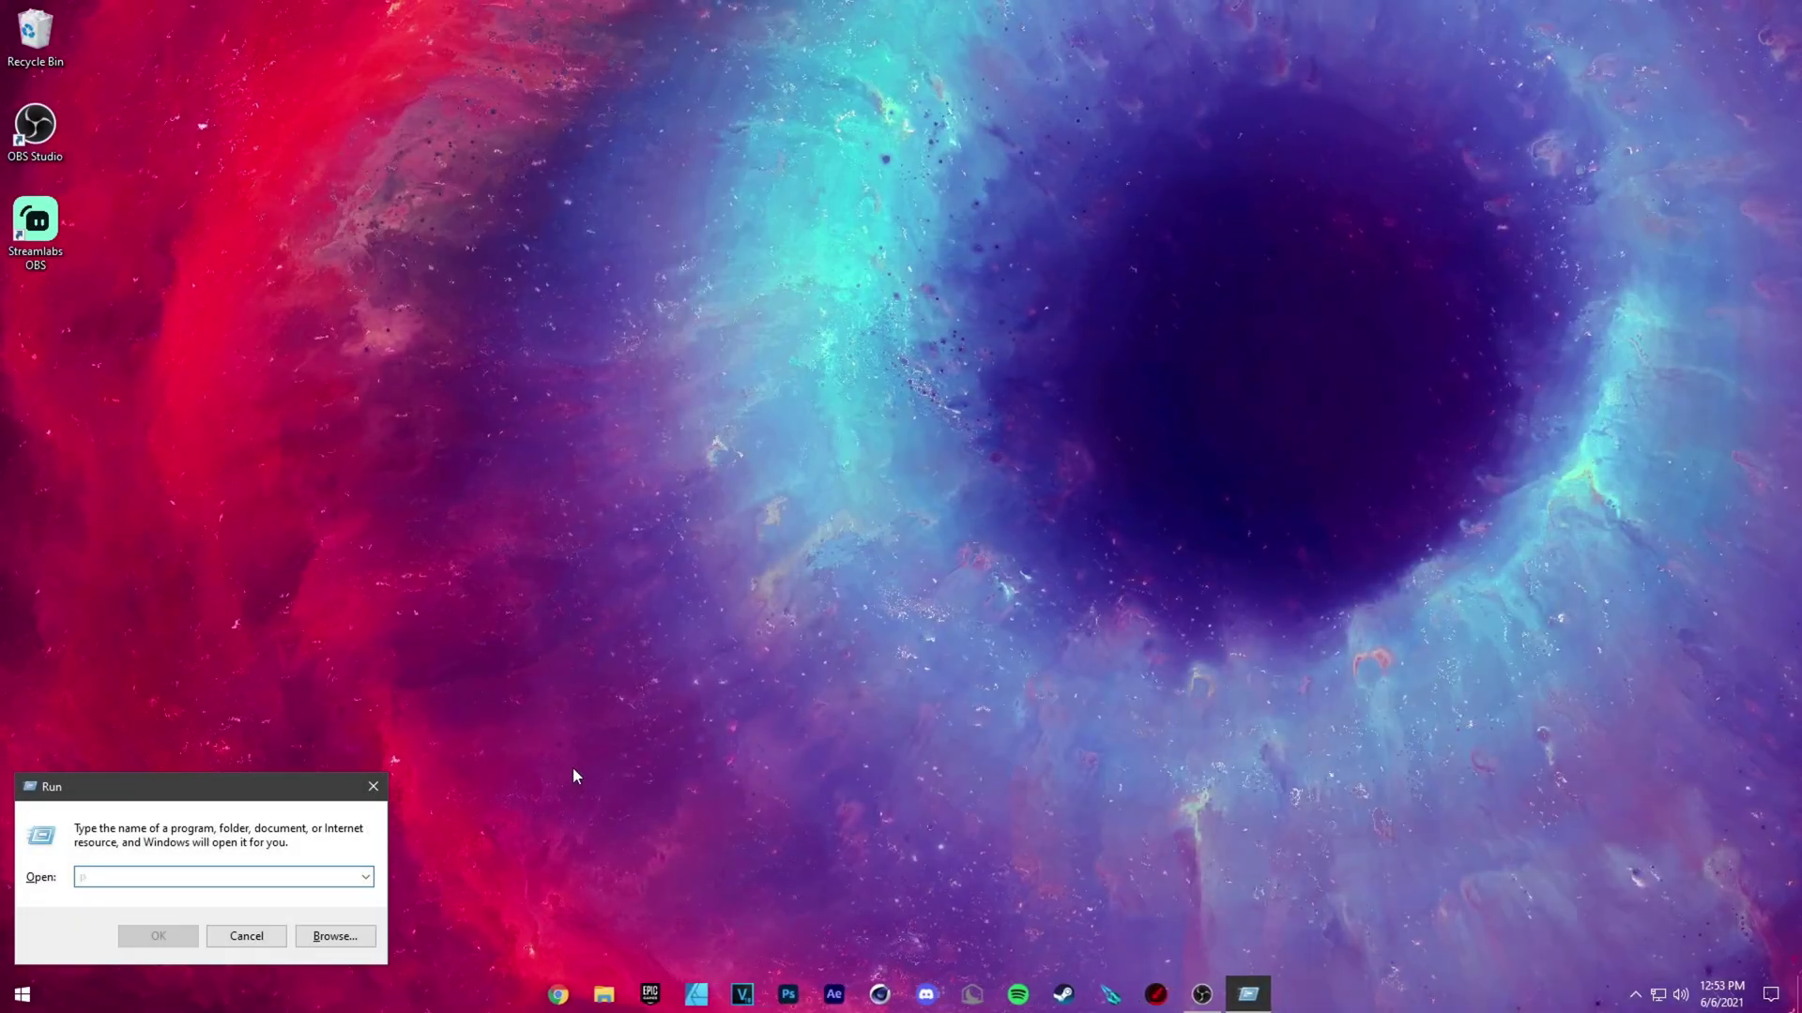
Enter "prefetch" in the Run dialog, and empty the Recycle Bin with its deletion confirmed
{"action": "type", "text": "prefetch"}
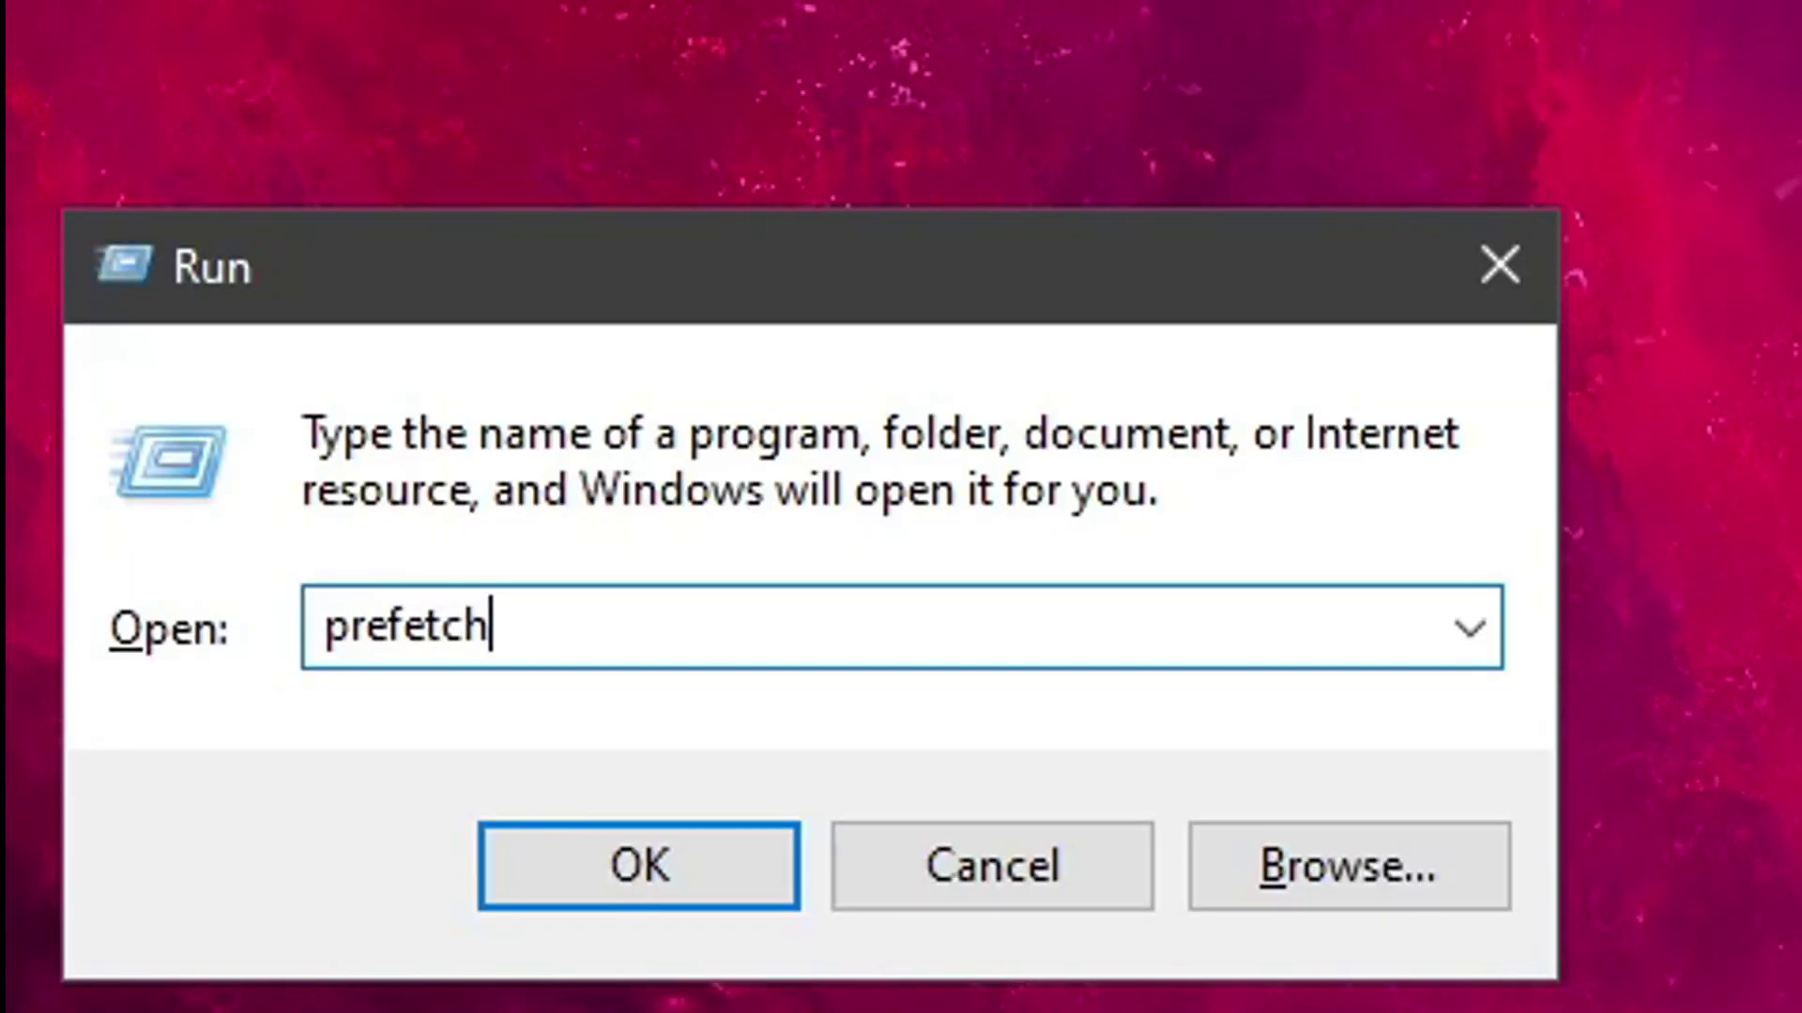
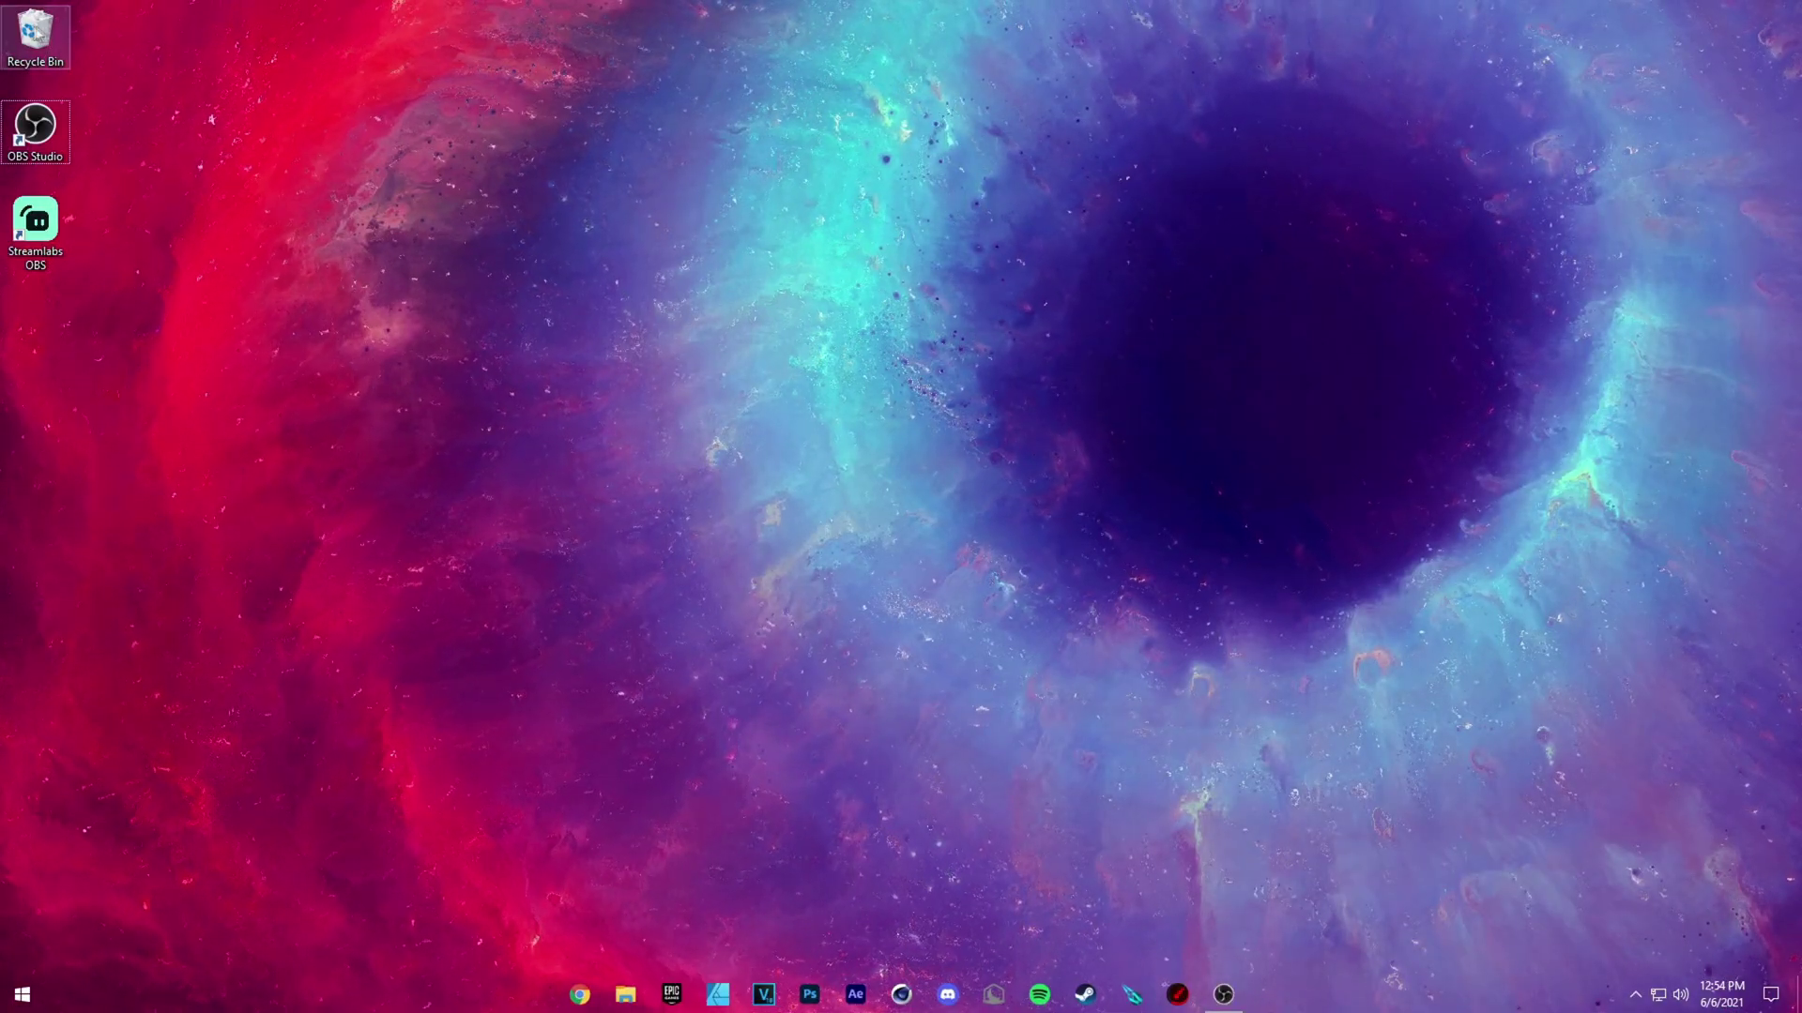
{"action": "right_click", "coordinate": [26, 28]}
{"action": "left_click", "coordinate": [90, 61]}
{"action": "left_click", "coordinate": [967, 511]}
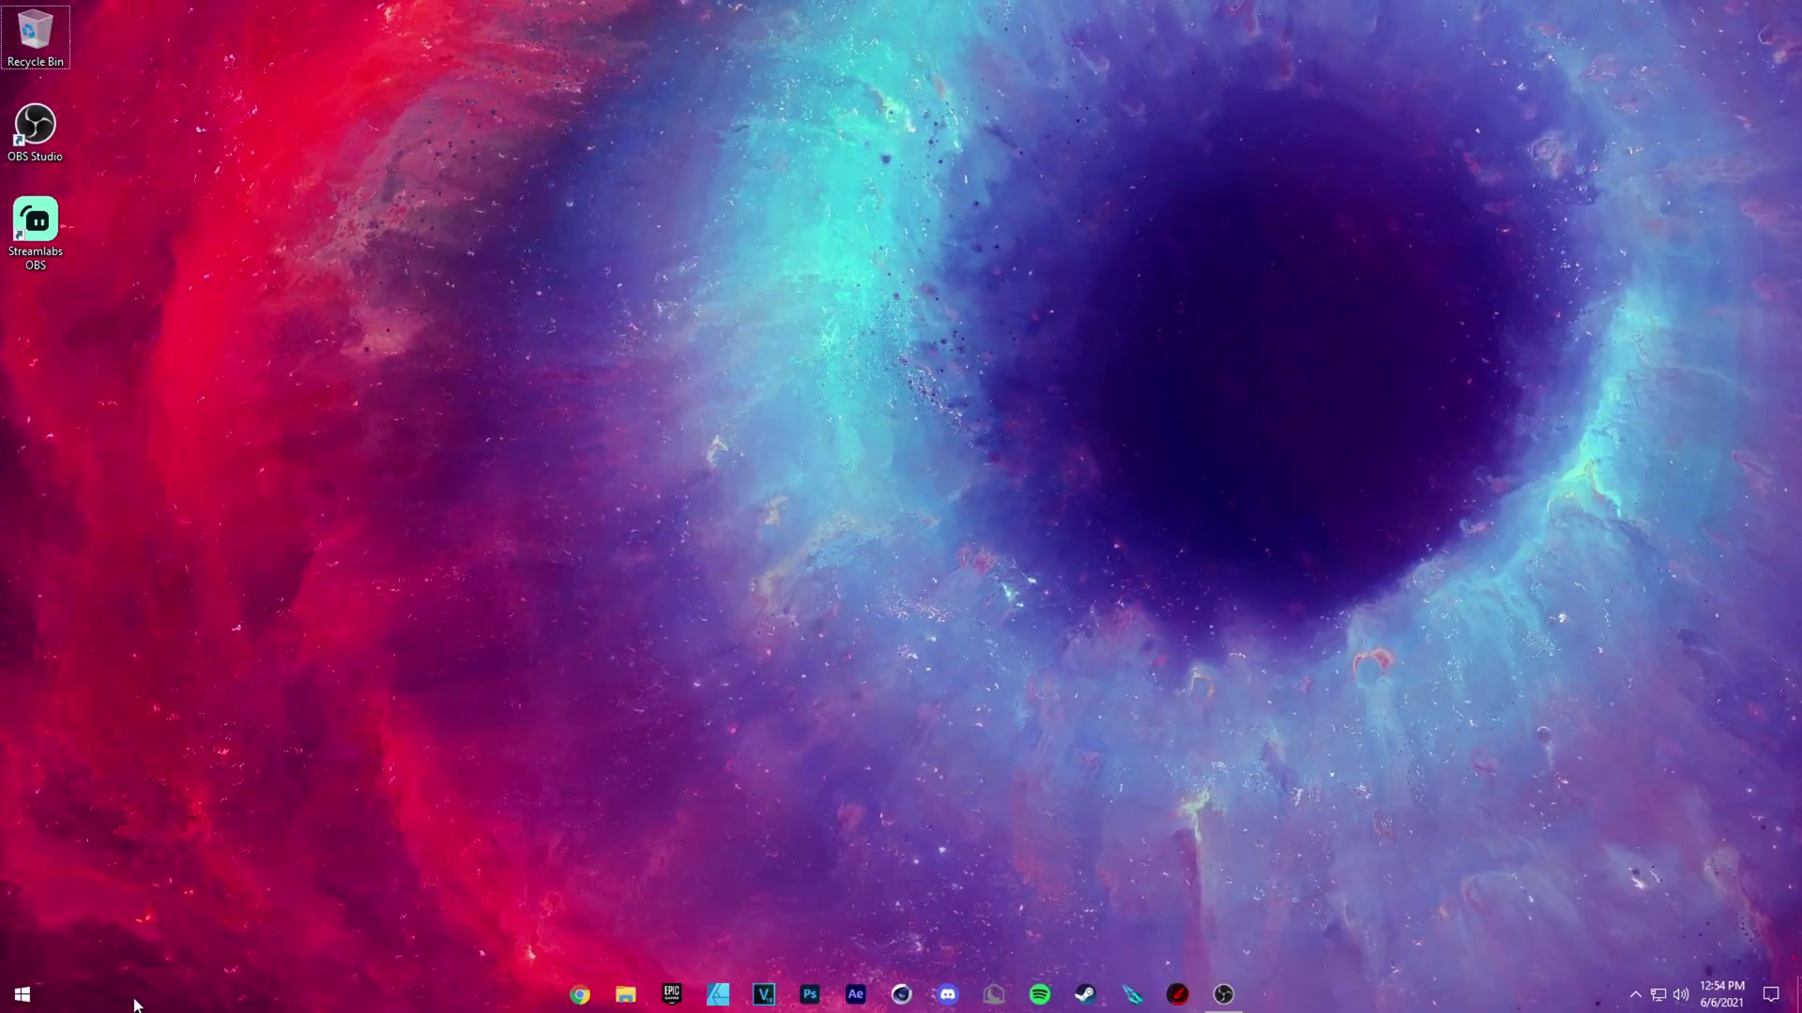
Start Disk Cleanup for the Windows (C:) drive and go through its list of files to delete
{"action": "left_click", "coordinate": [22, 996]}
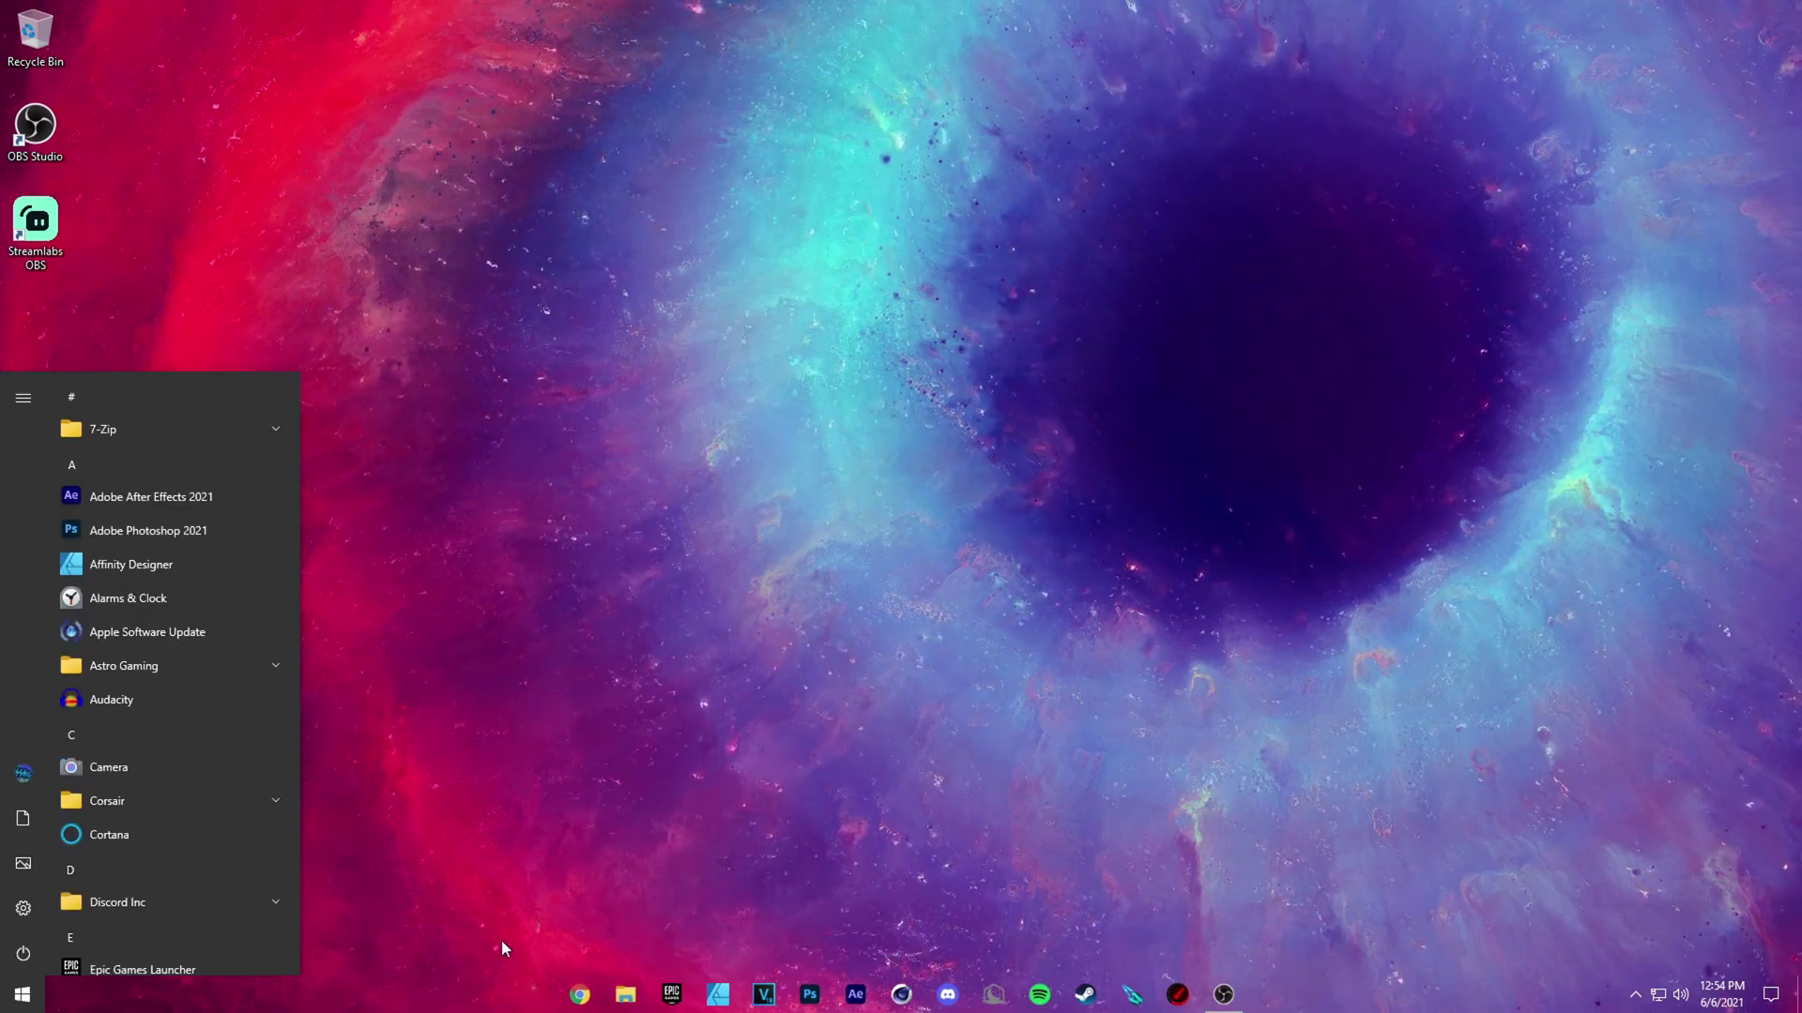
{"action": "type", "text": "disk"}
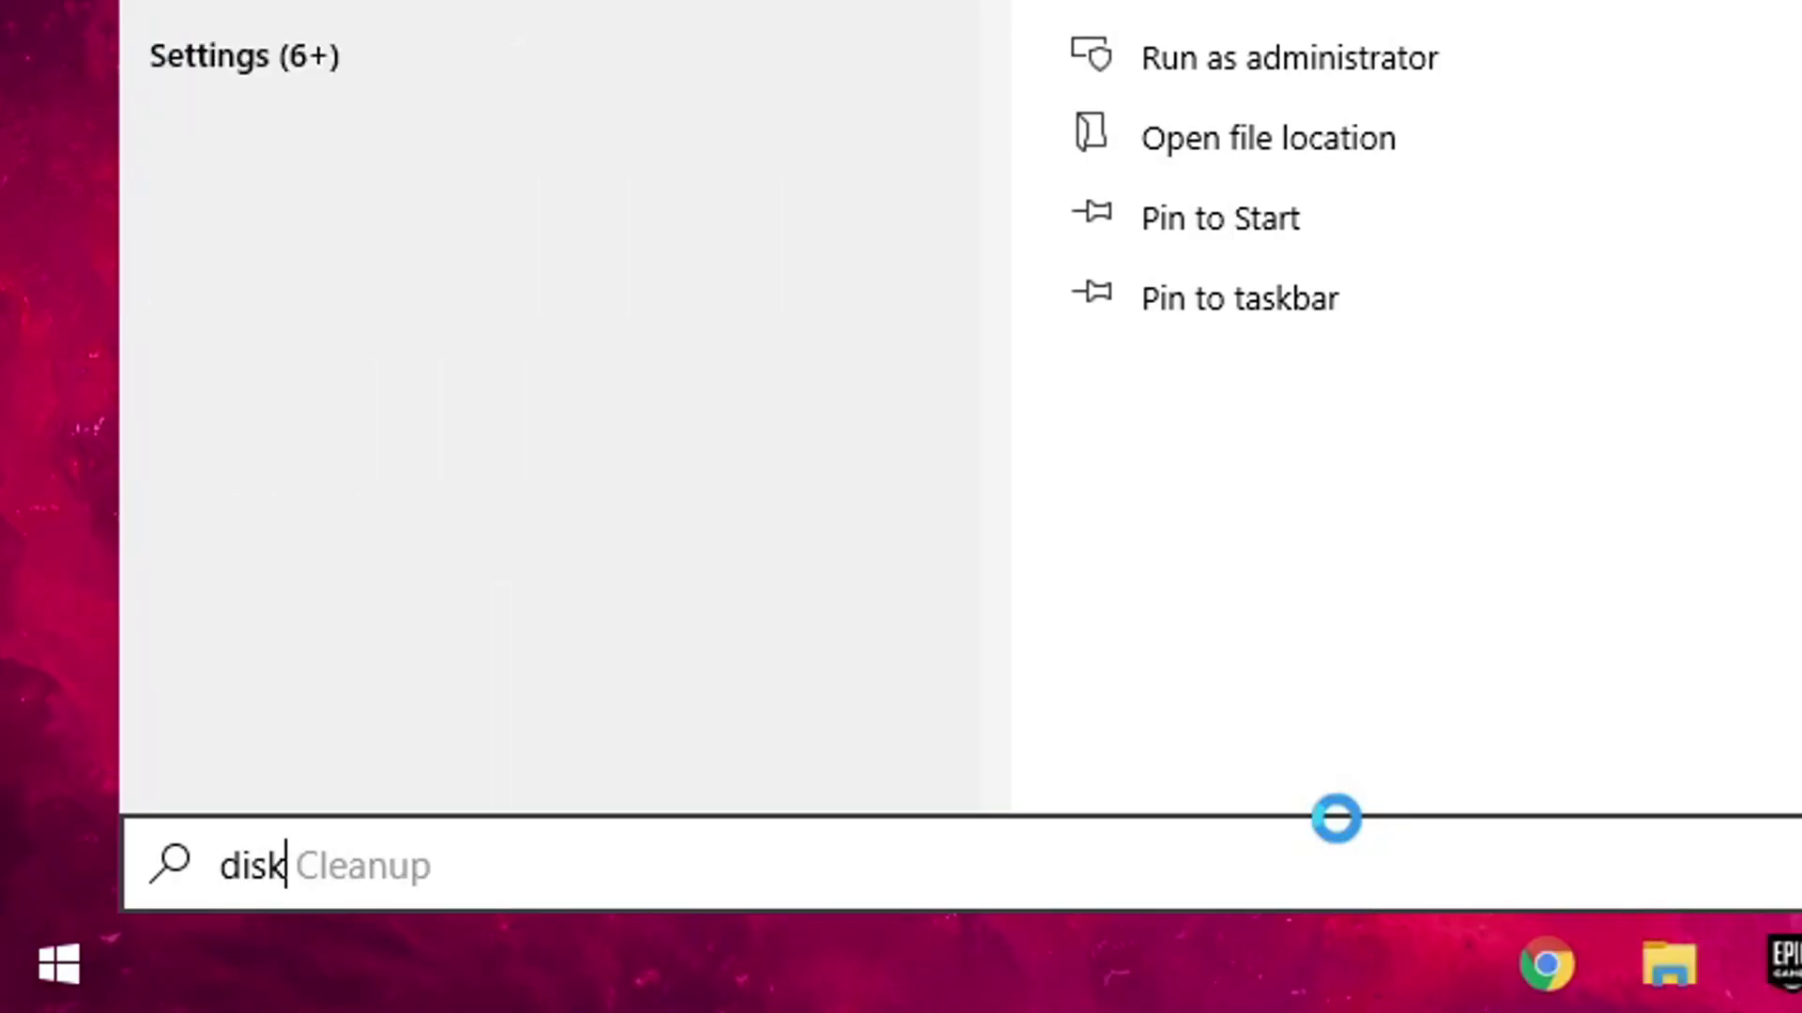
{"action": "key", "text": "Return"}
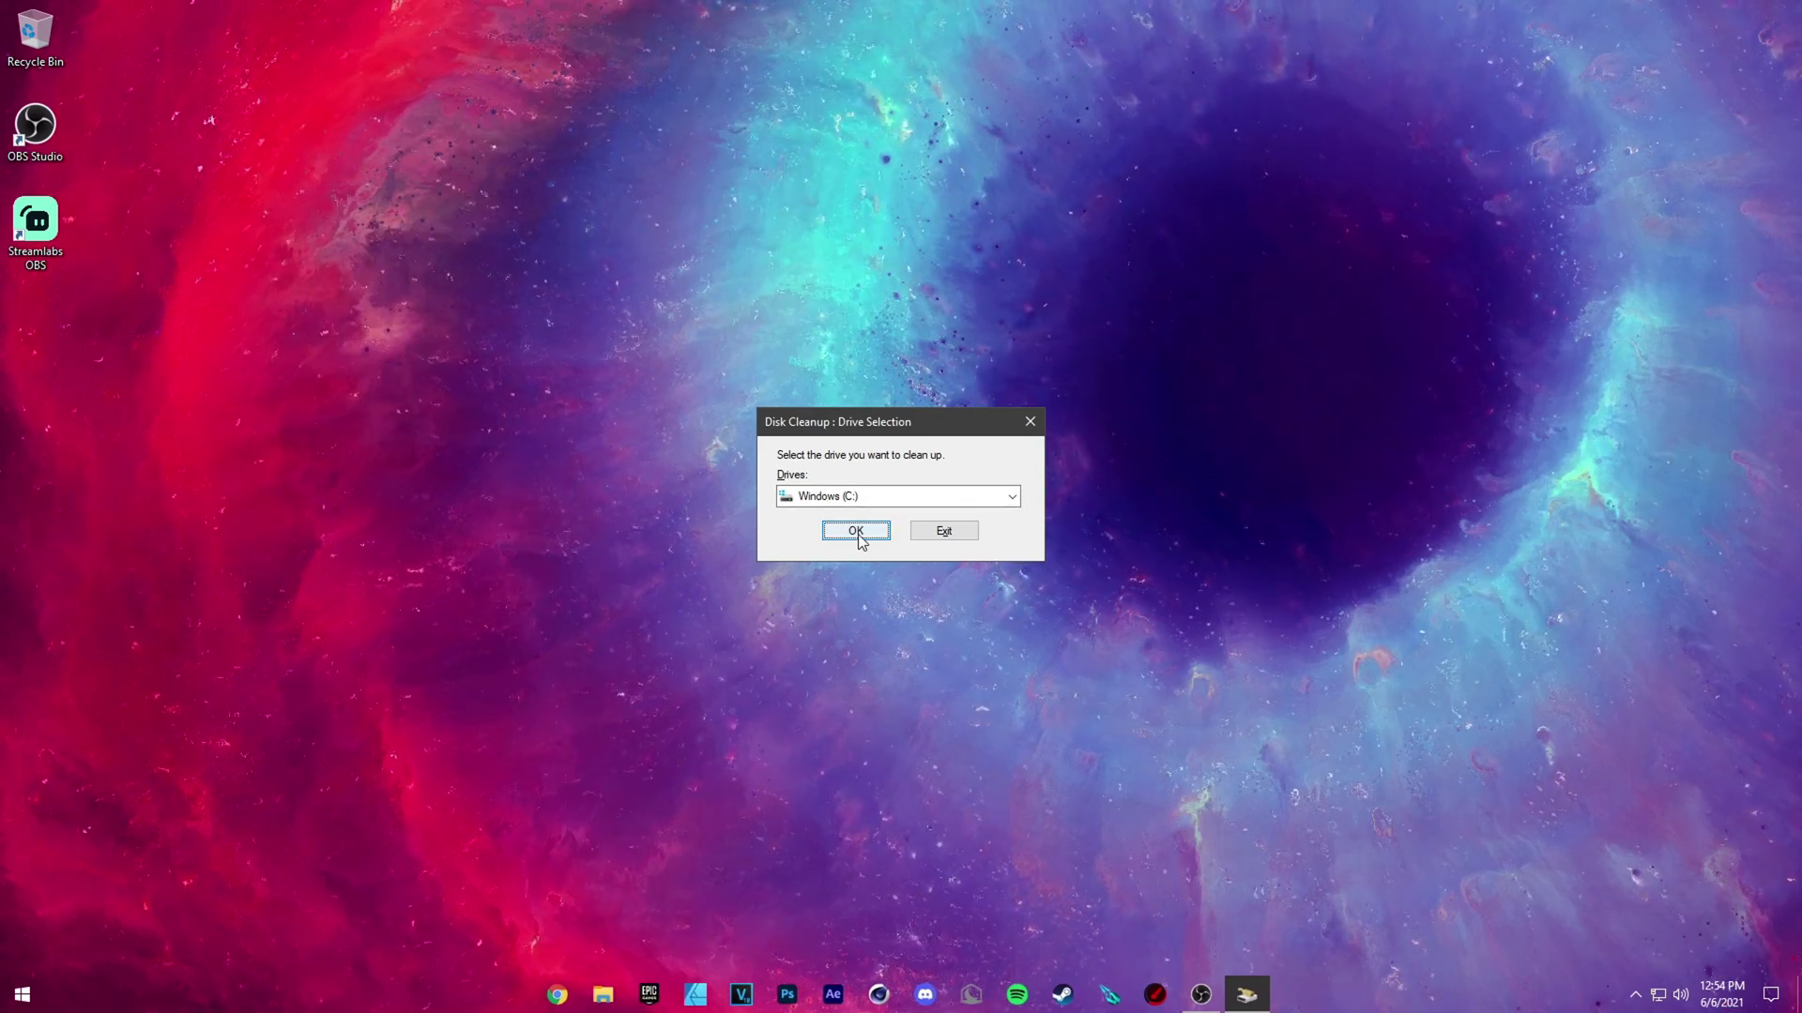
{"action": "left_click", "coordinate": [791, 496]}
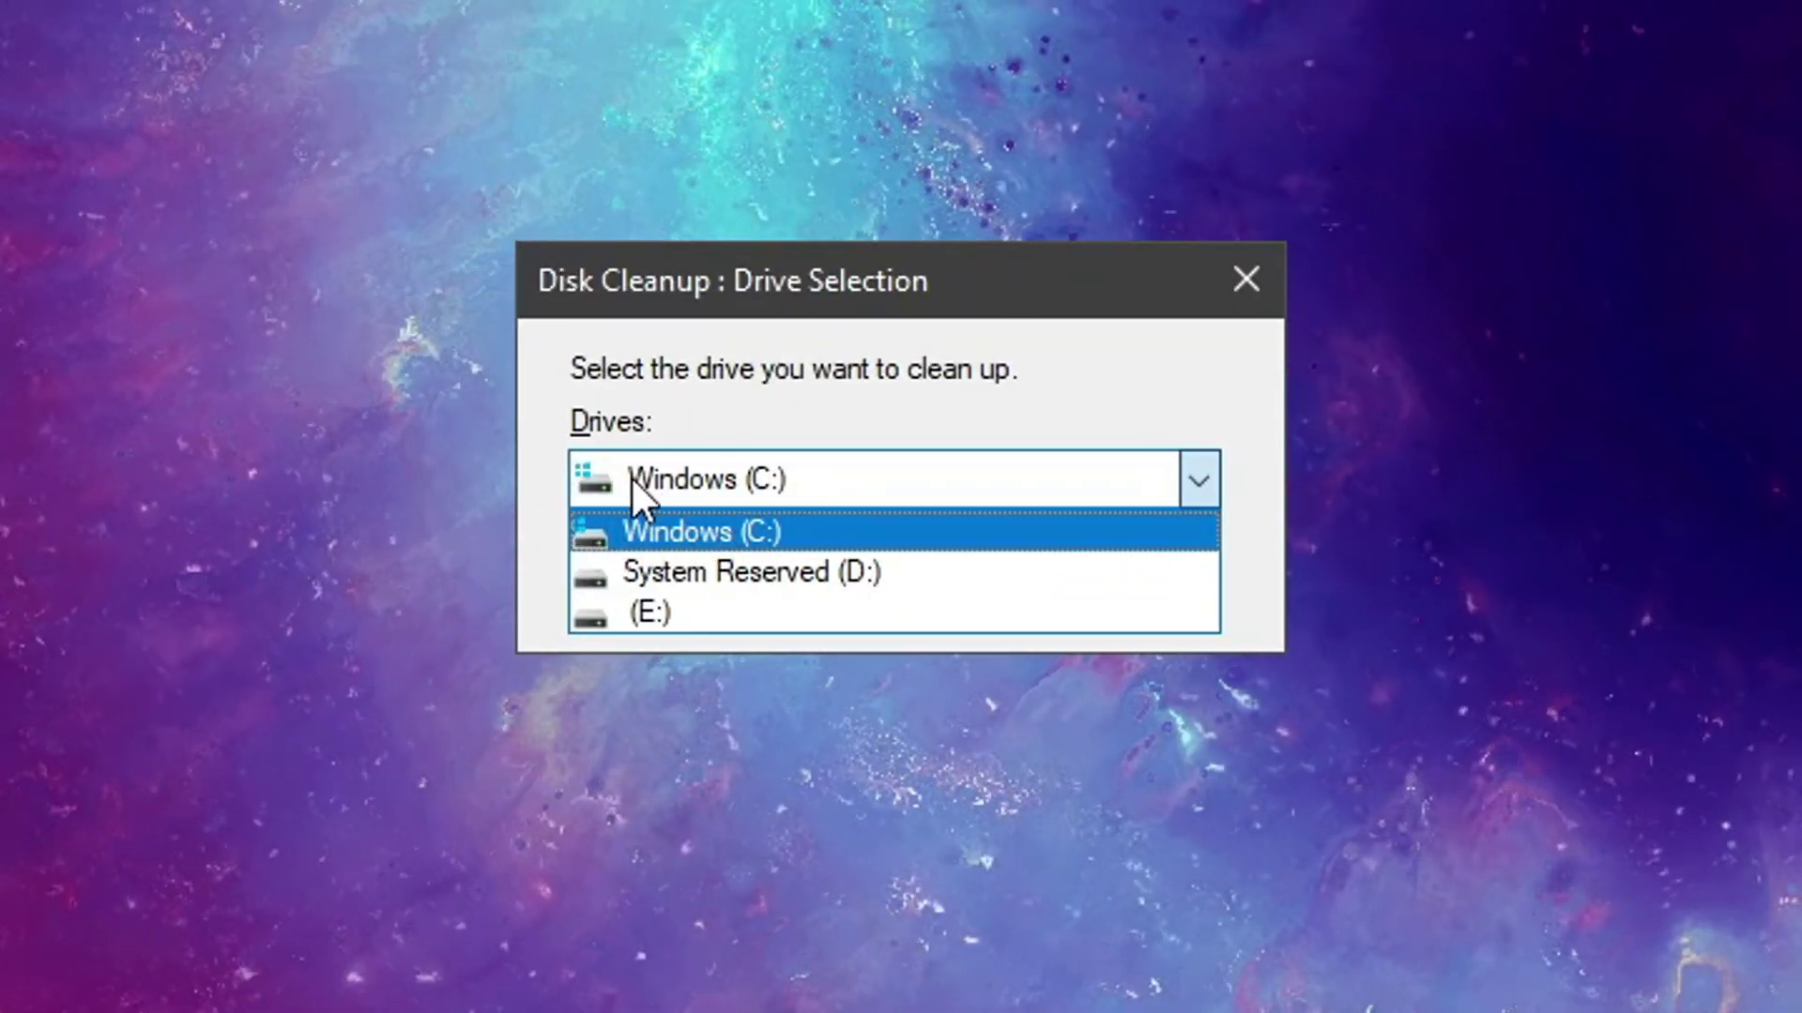
{"action": "left_click", "coordinate": [630, 483]}
{"action": "left_click", "coordinate": [835, 563]}
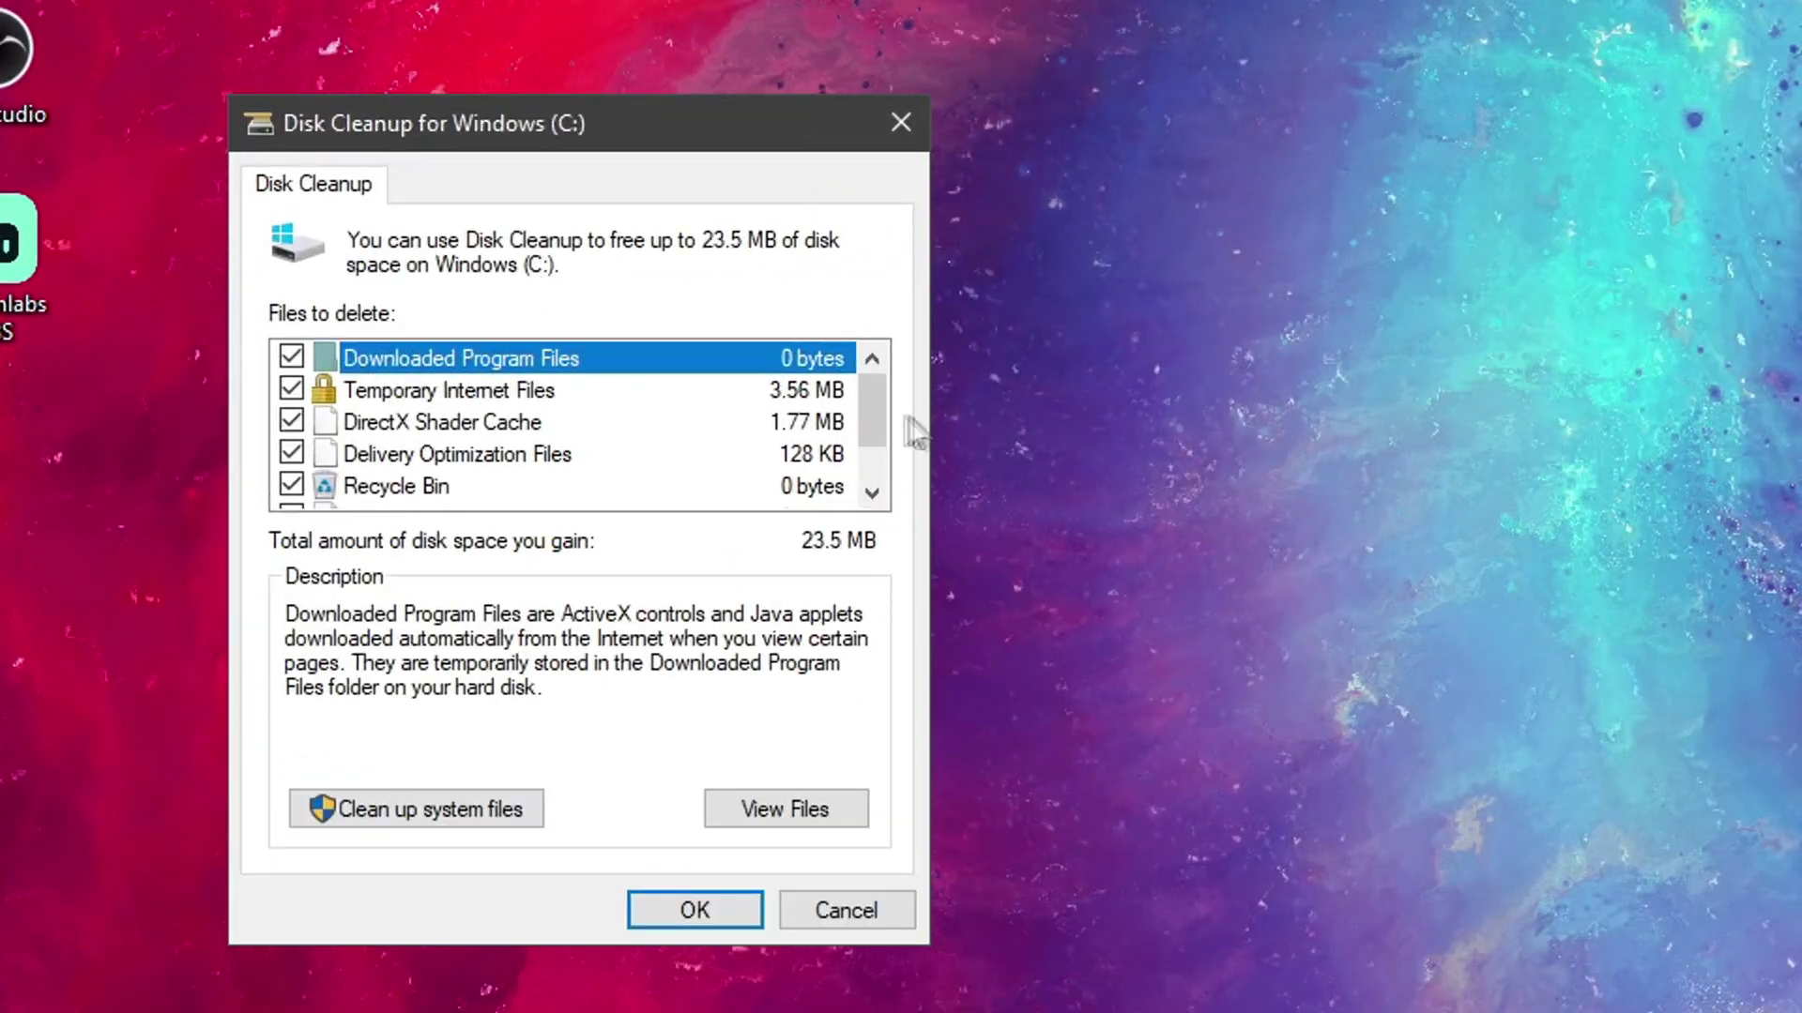
{"action": "scroll", "coordinate": [885, 514], "scroll_direction": "down", "scroll_amount": 1}
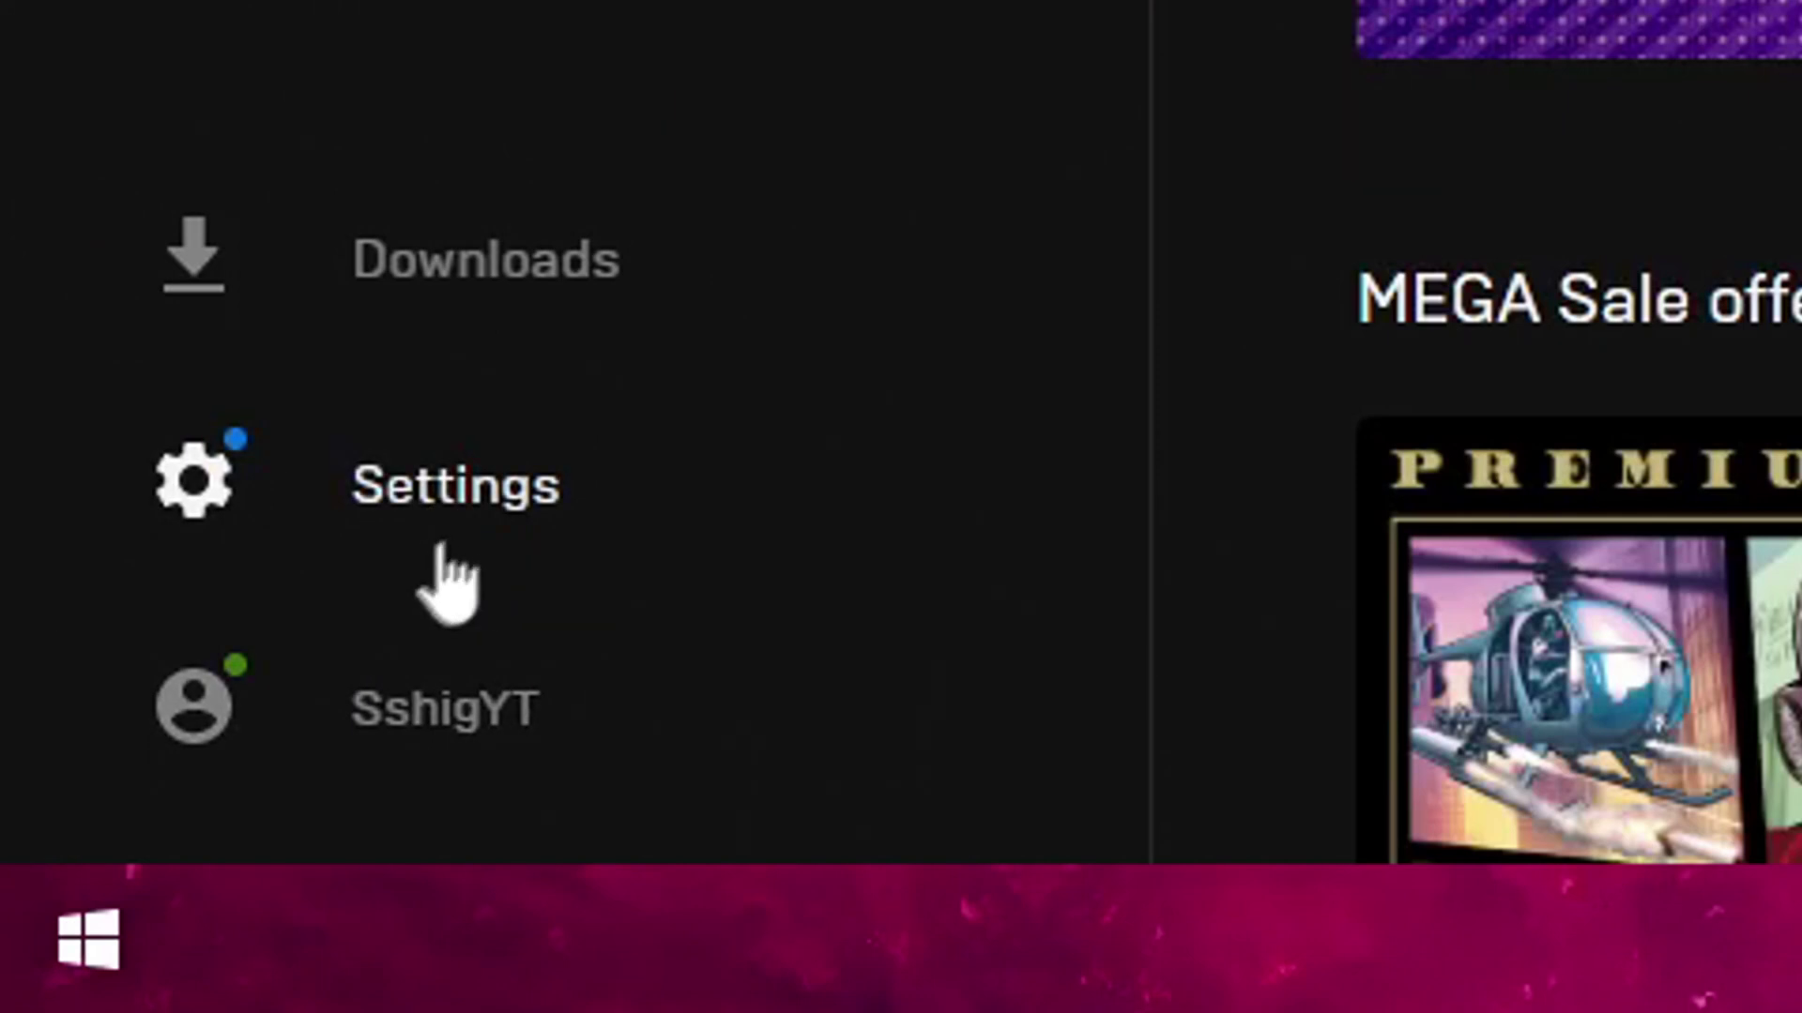
Open the settings of the Epic Games Launcher and look through the preferences
{"action": "left_click", "coordinate": [441, 549]}
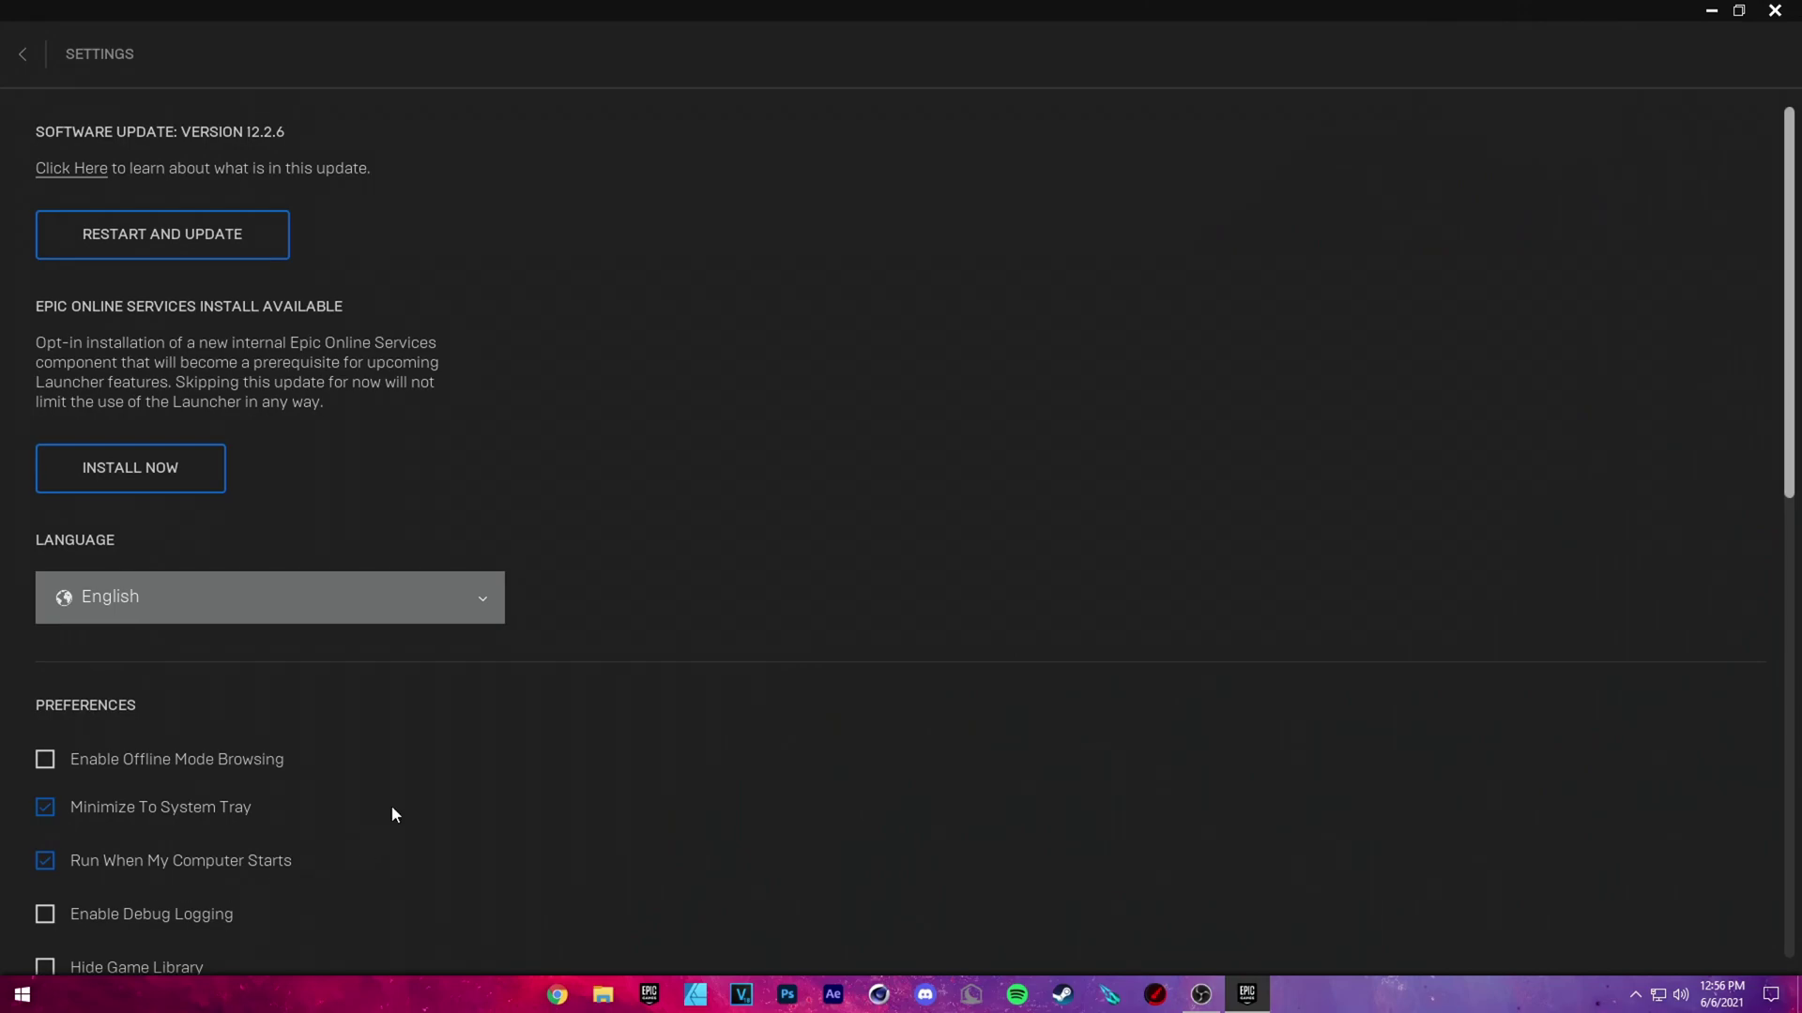
{"action": "scroll", "coordinate": [394, 815], "scroll_direction": "down", "scroll_amount": 1}
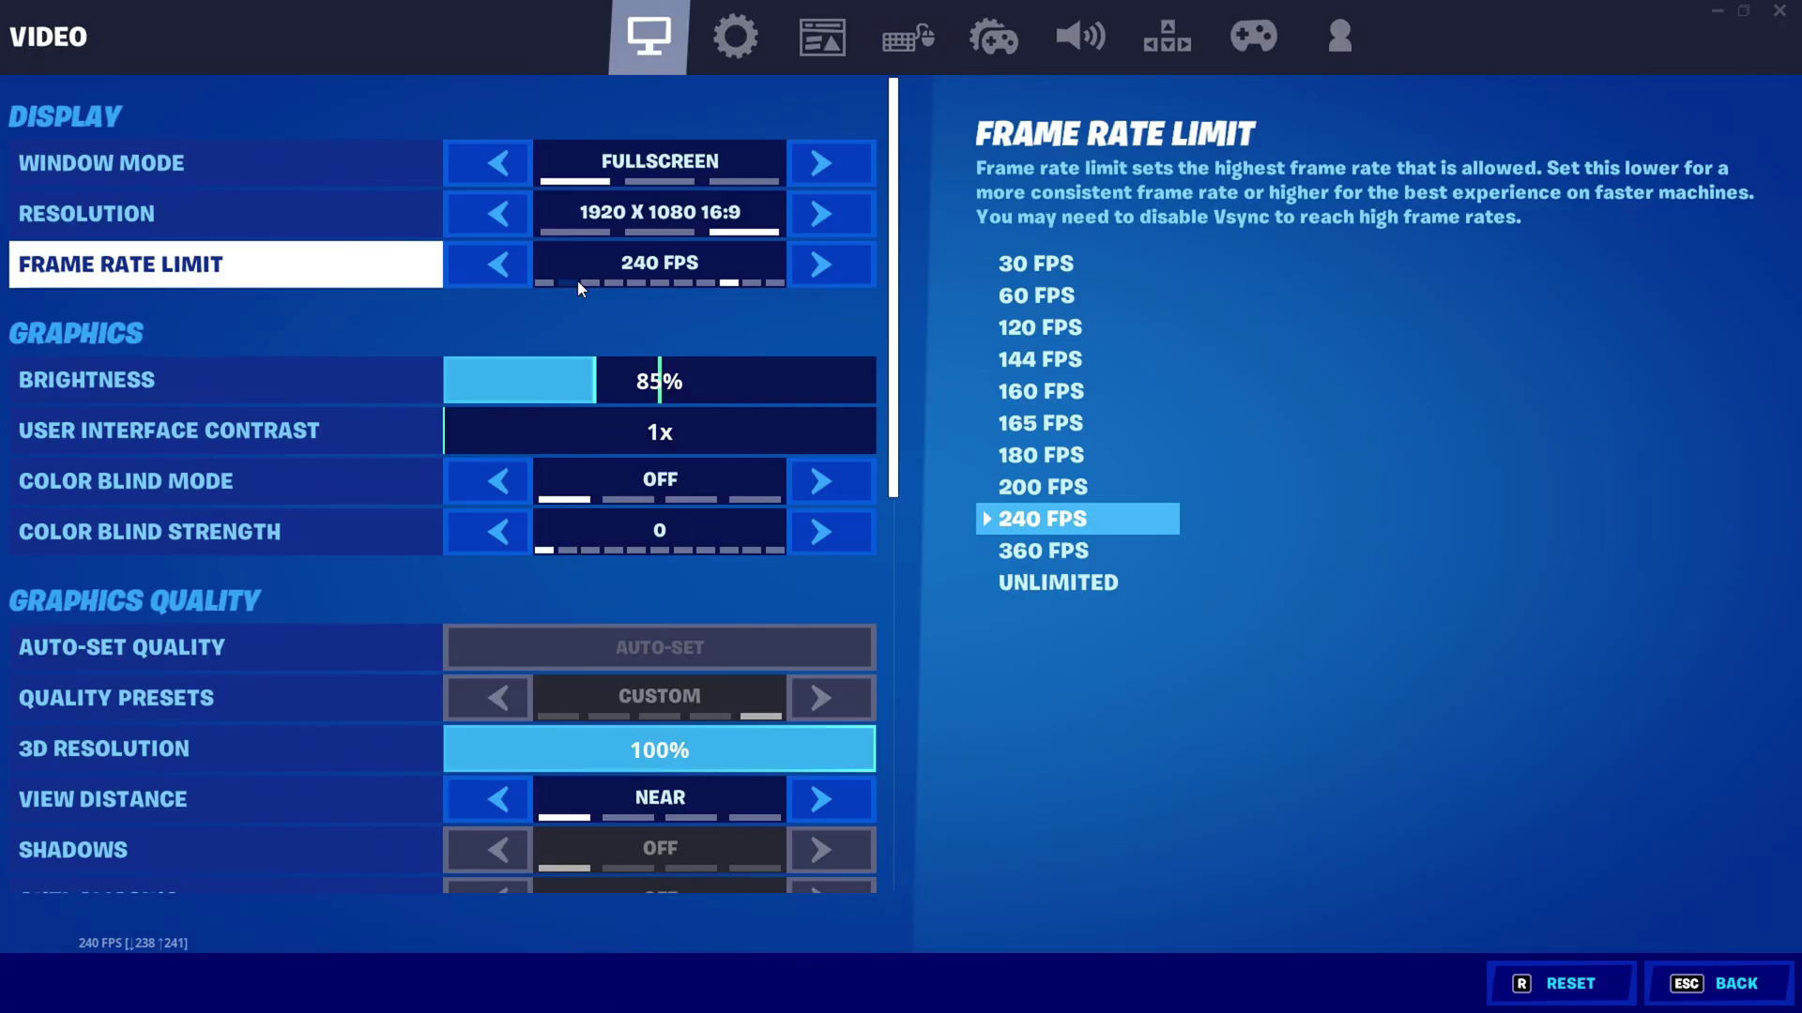
In Fortnite's video settings, lower the texture quality to Low and raise it stepwise again through Medium
{"action": "scroll", "coordinate": [192, 404], "scroll_direction": "down", "scroll_amount": 3}
{"action": "scroll", "coordinate": [193, 938], "scroll_direction": "down", "scroll_amount": 5}
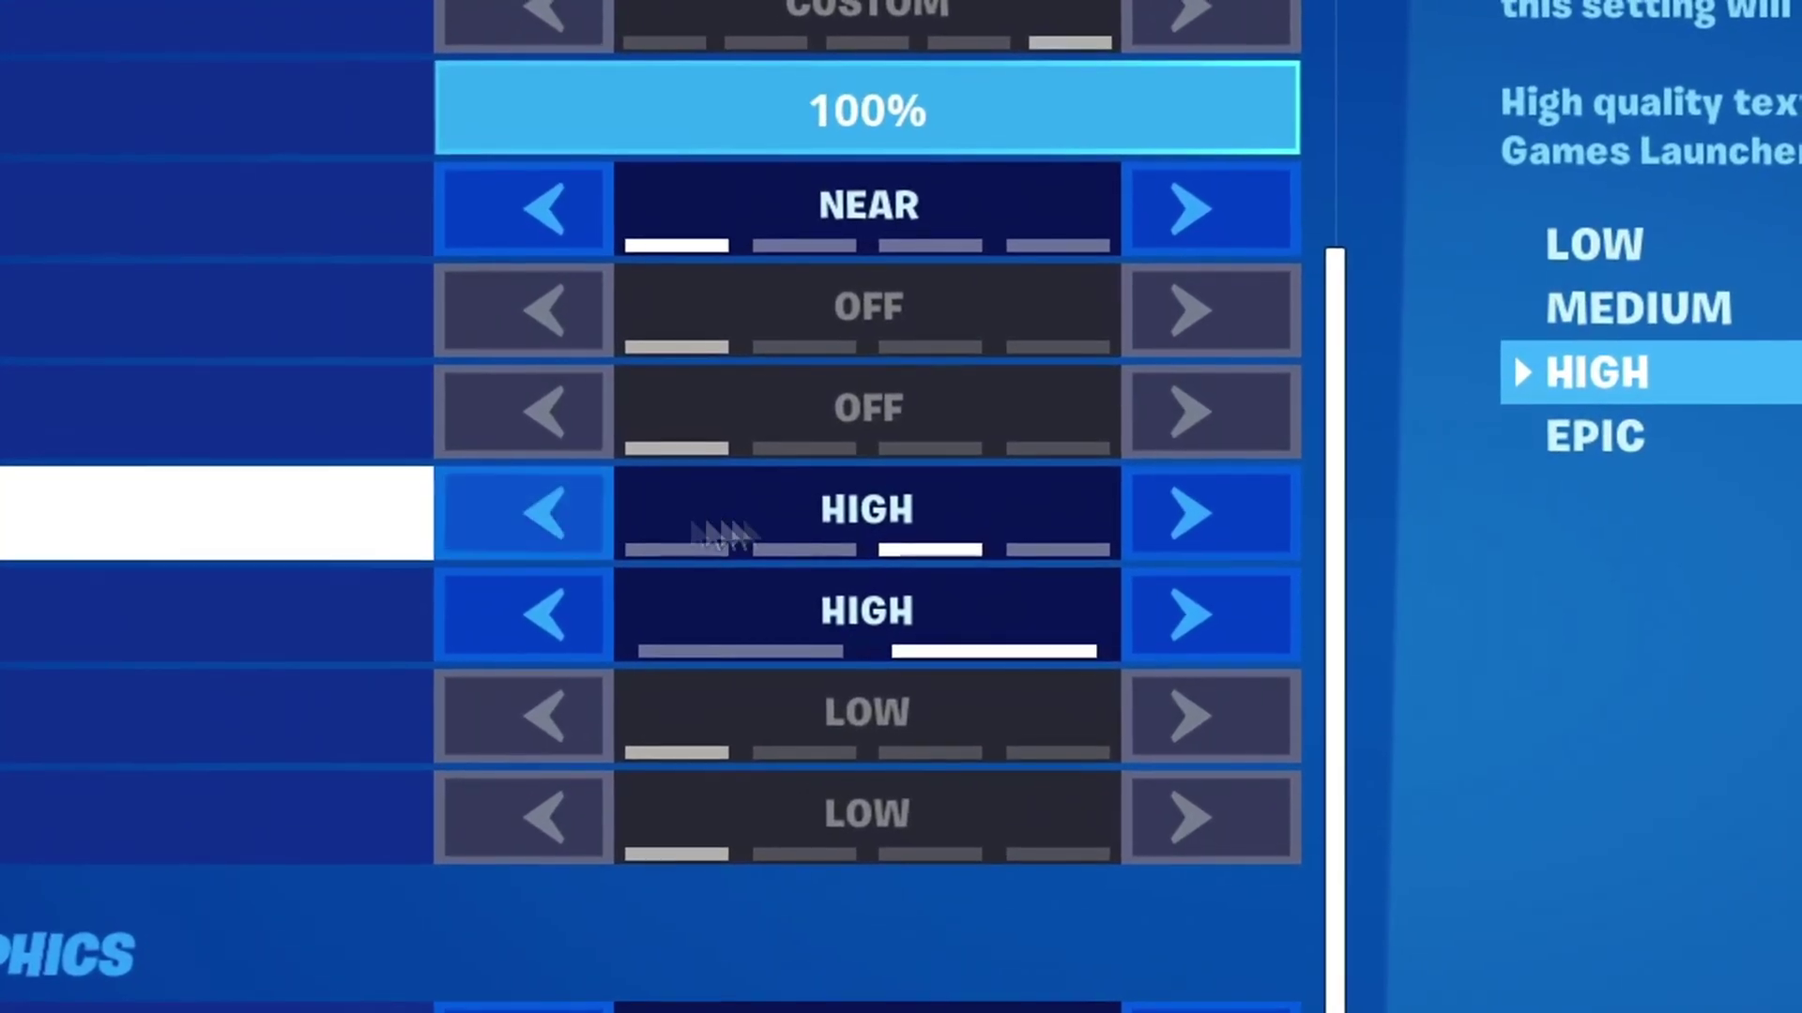
{"action": "left_click", "coordinate": [492, 452]}
{"action": "left_click", "coordinate": [492, 453]}
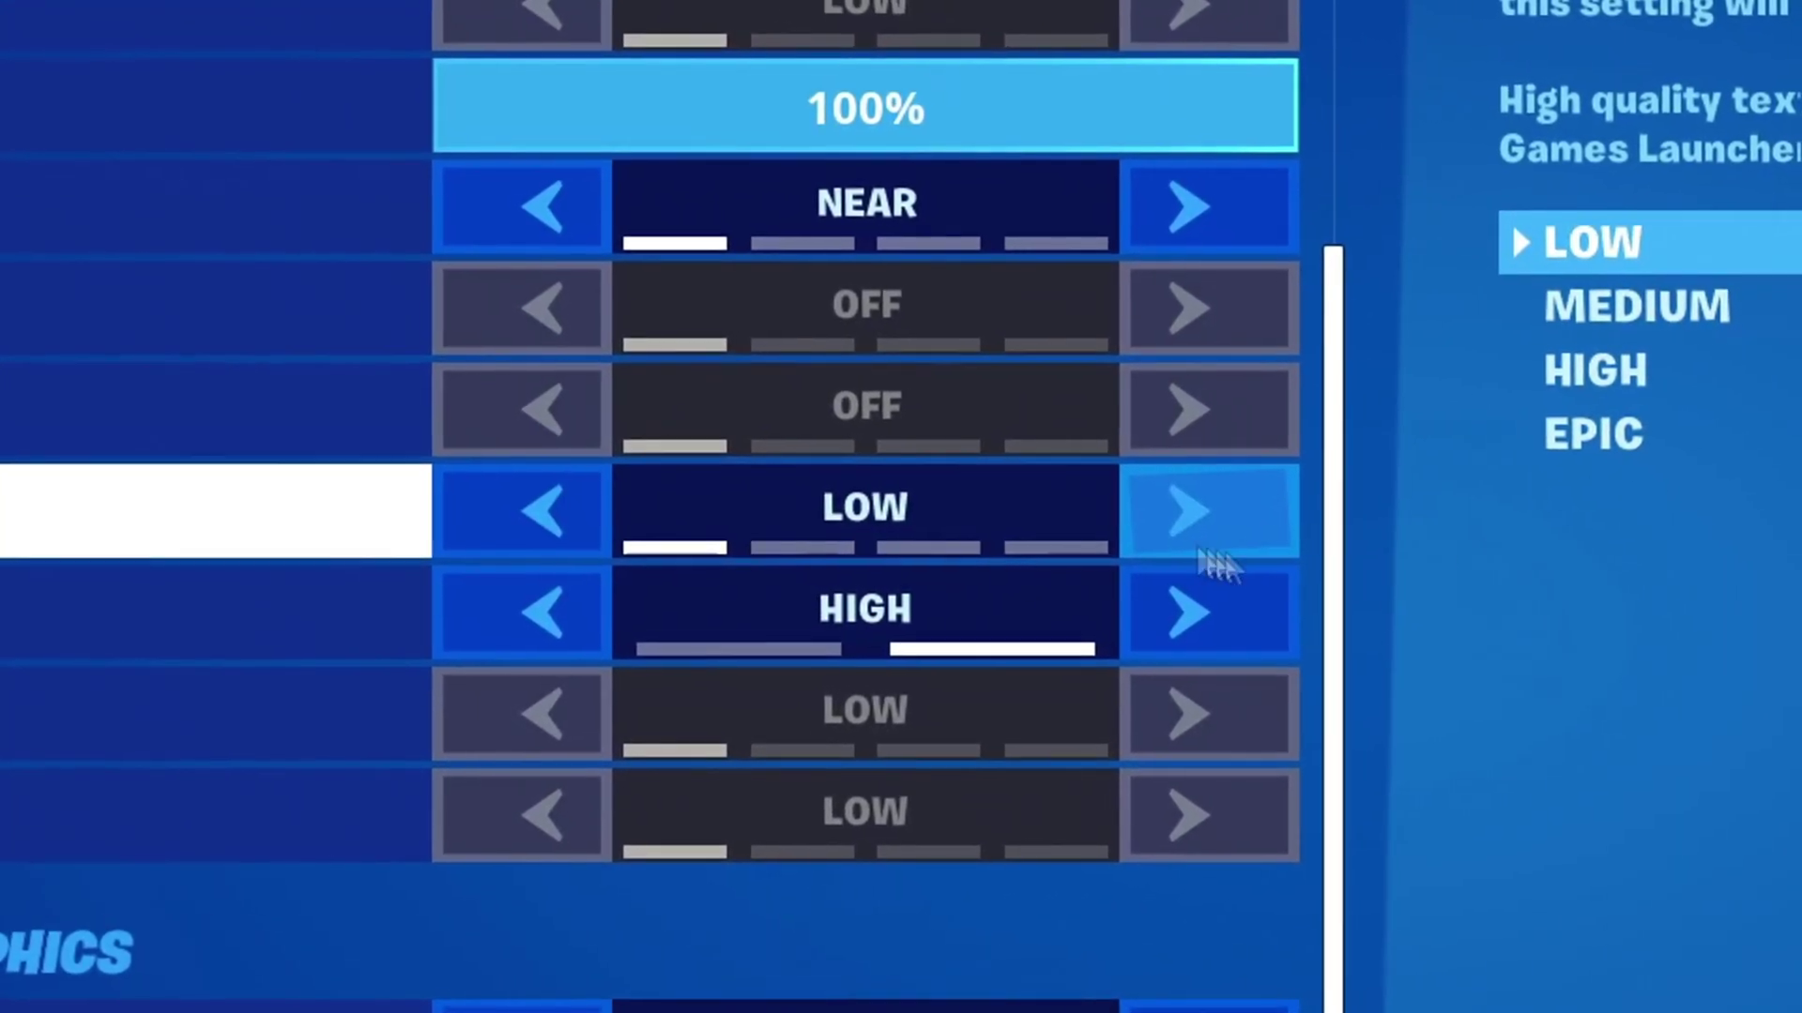
{"action": "left_click", "coordinate": [1276, 518]}
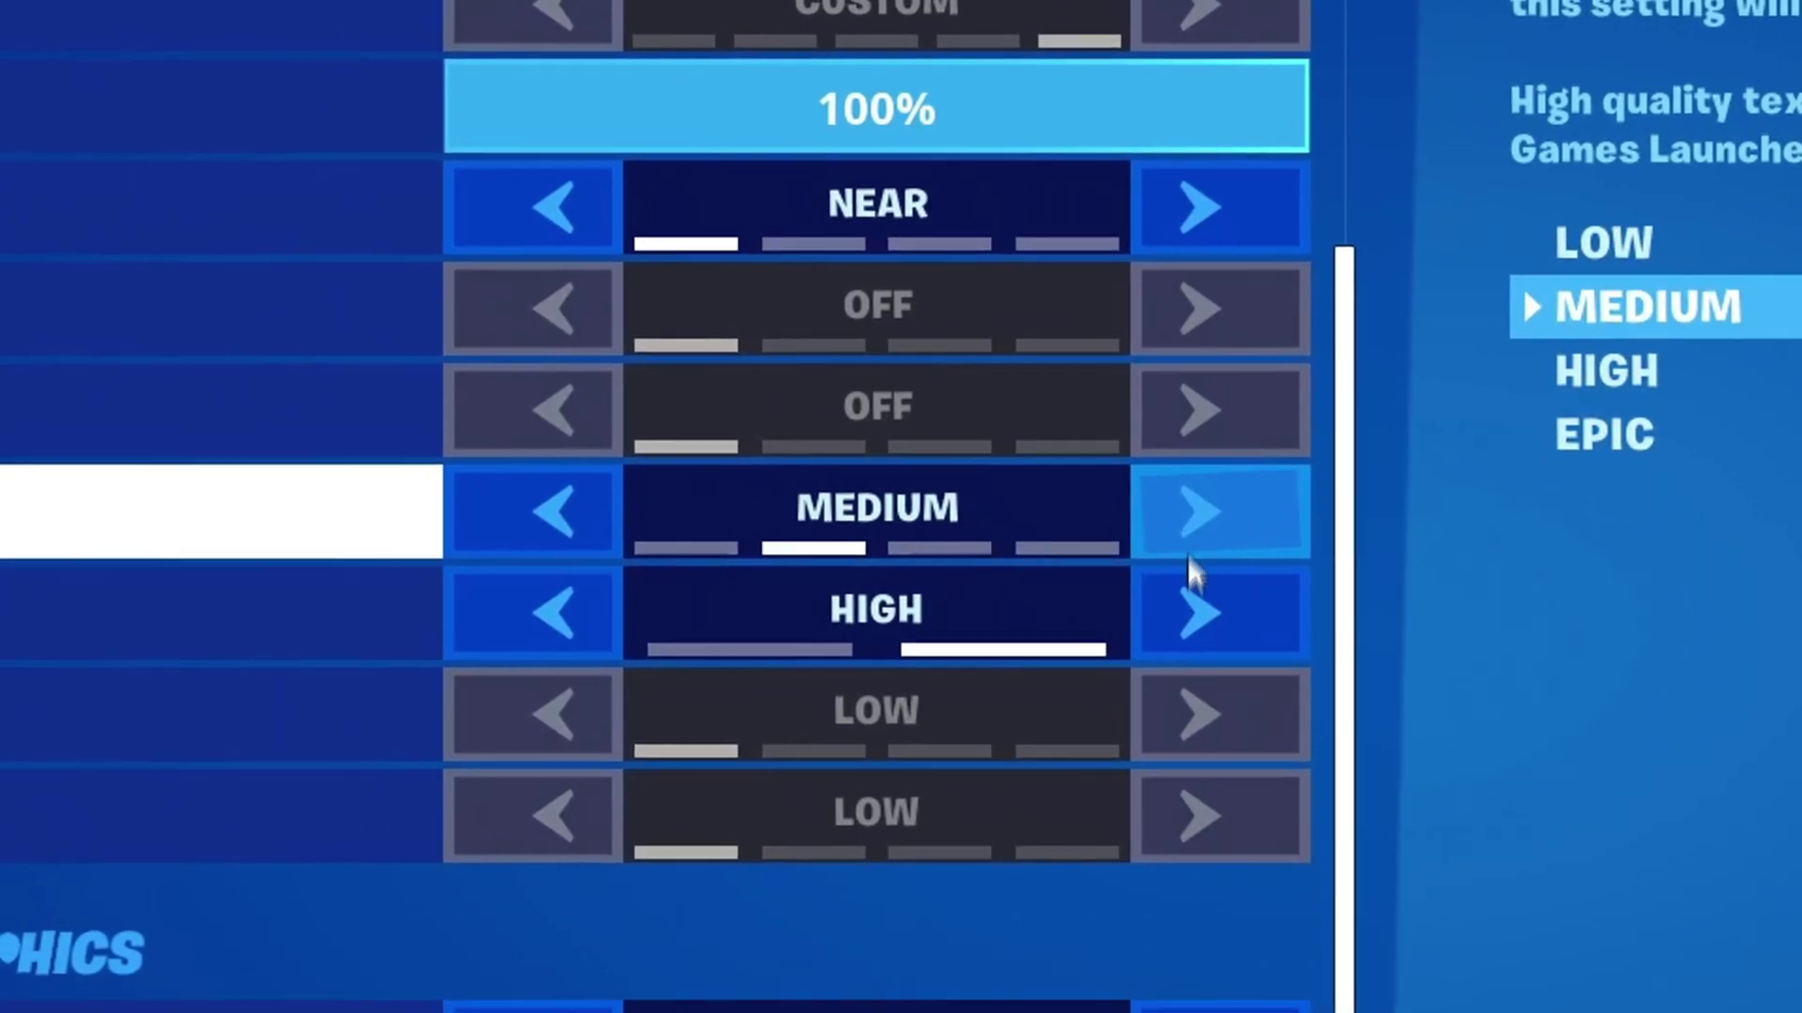
{"action": "left_click", "coordinate": [1243, 534]}
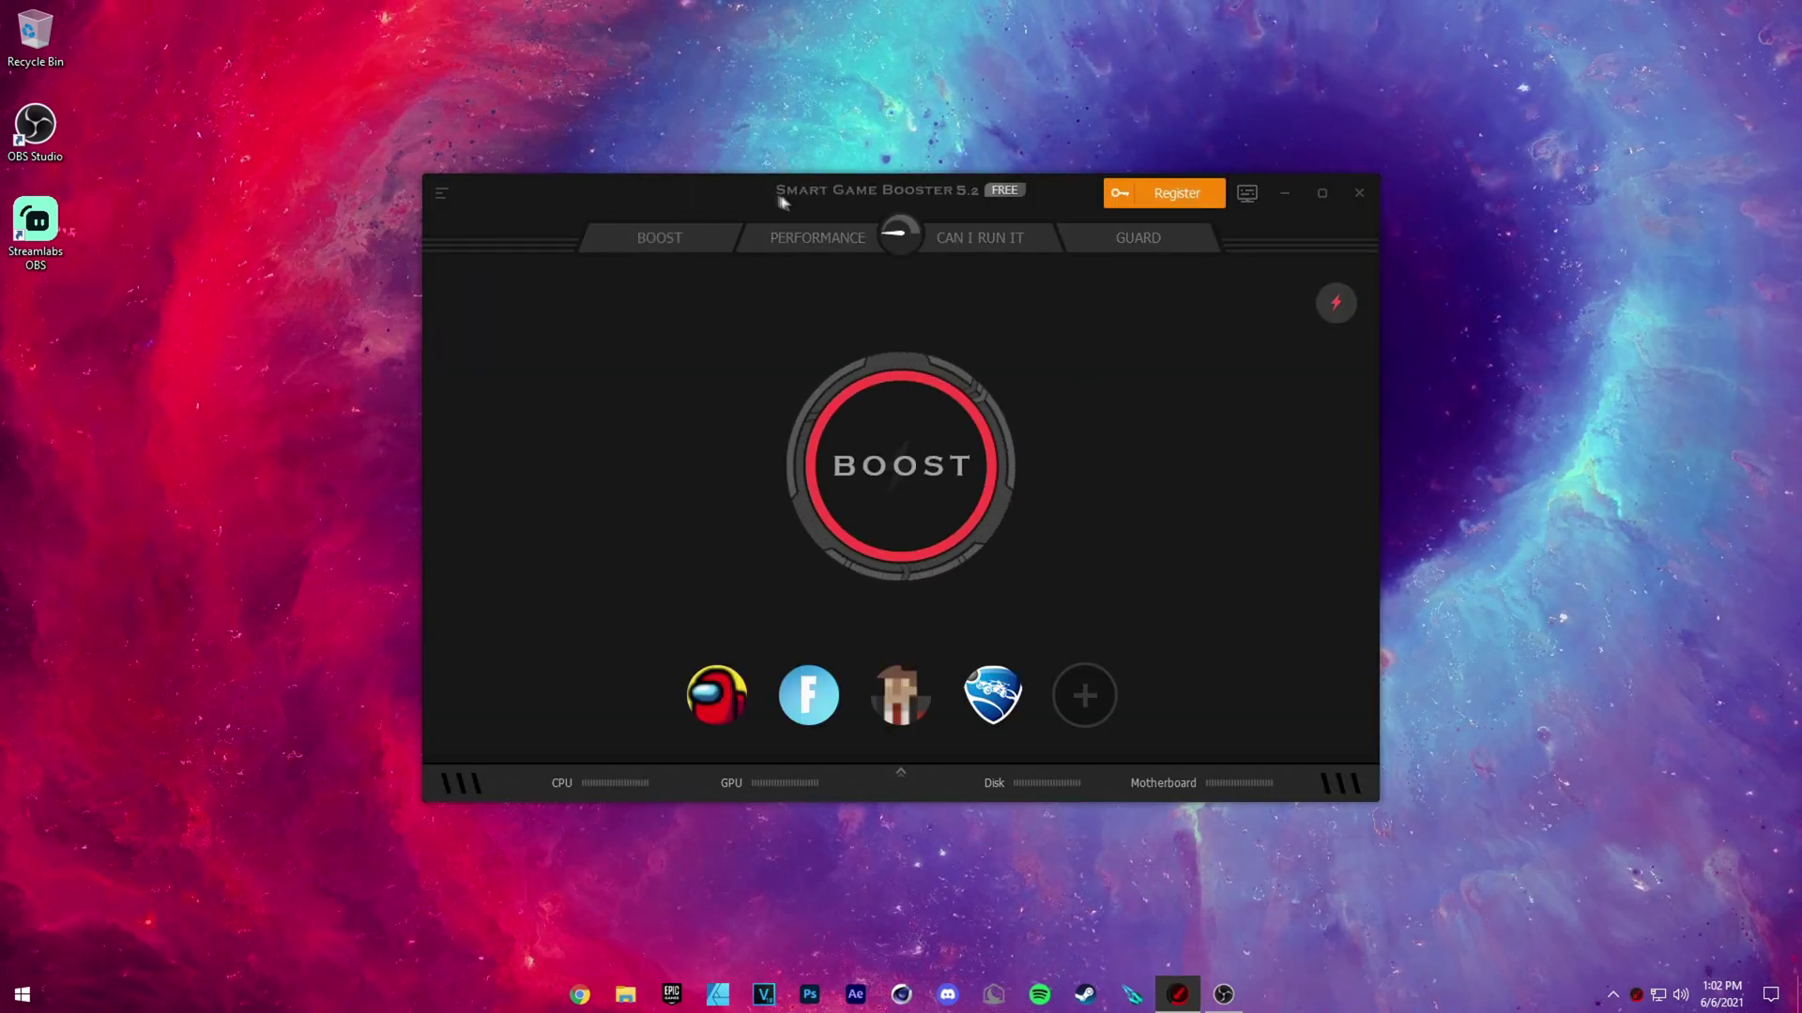
In Smart Game Booster, look through the Performance, Guard and Boost features, repositioning the window on the desktop
{"action": "left_click_drag", "start_coordinate": [780, 198], "coordinate": [594, 197]}
{"action": "left_click", "coordinate": [675, 215]}
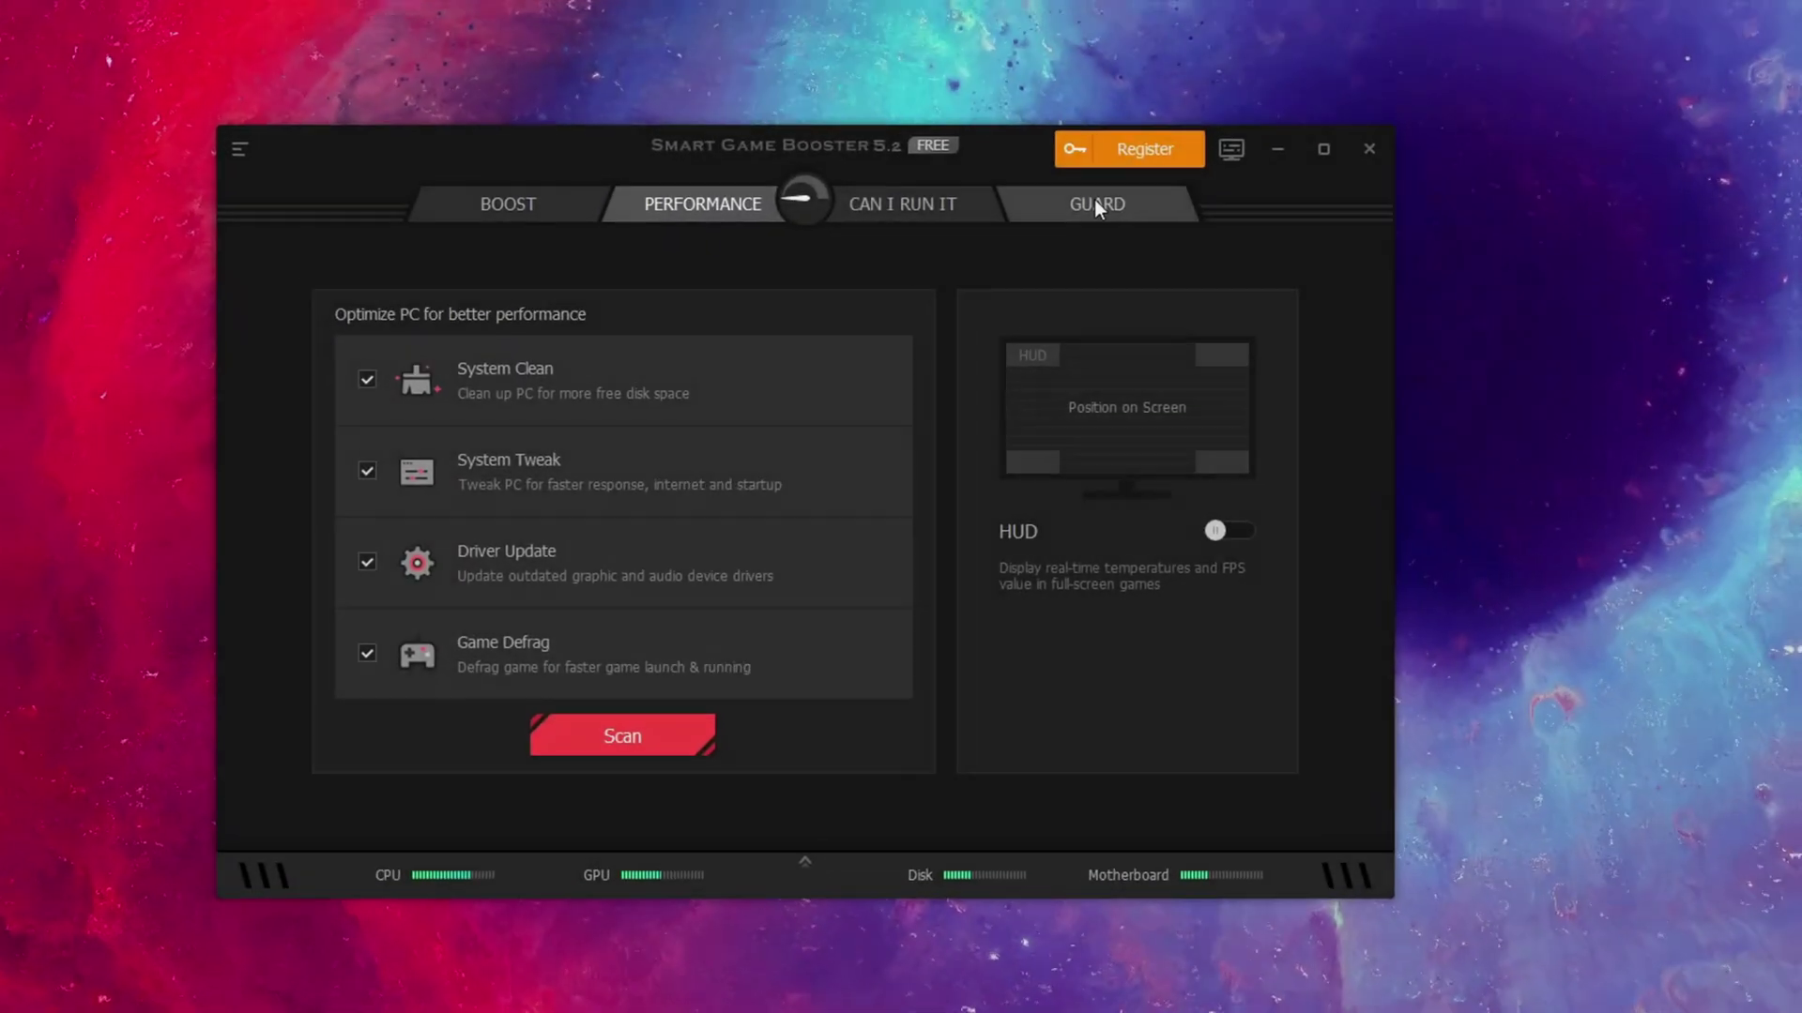
{"action": "left_click", "coordinate": [1262, 114]}
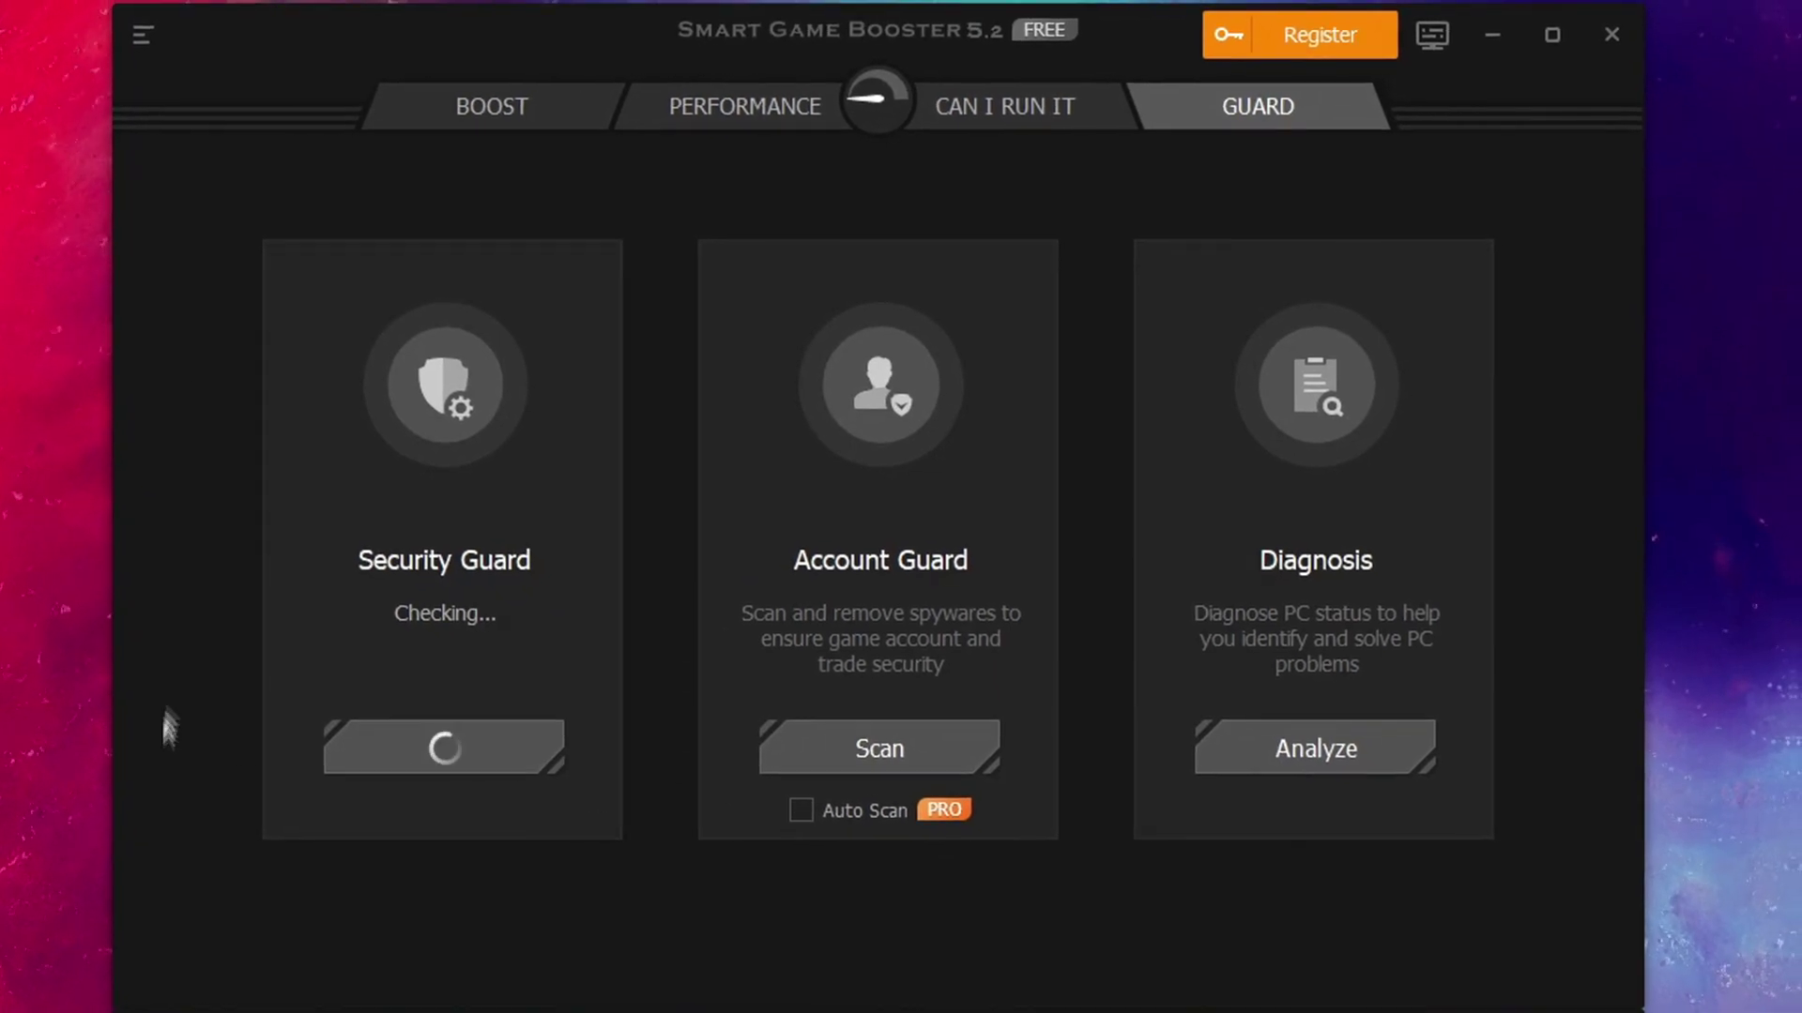
{"action": "left_click", "coordinate": [467, 124]}
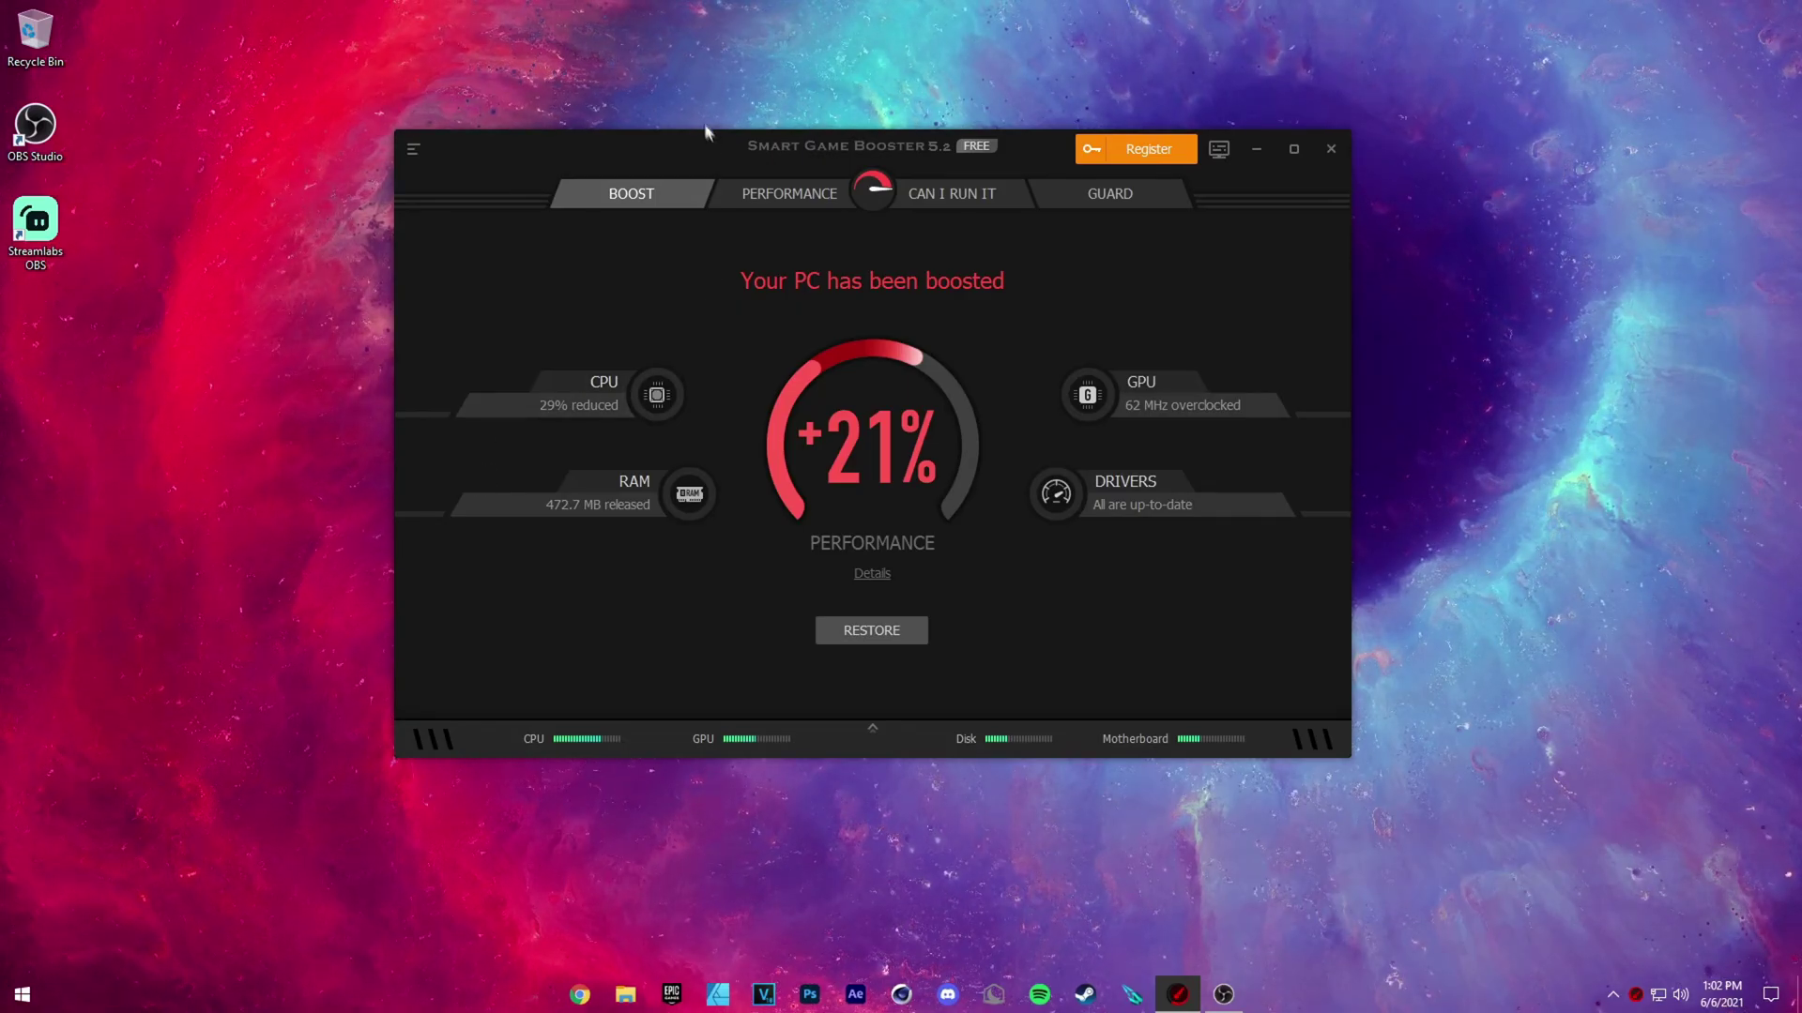
{"action": "left_click_drag", "start_coordinate": [705, 132], "coordinate": [523, 171]}
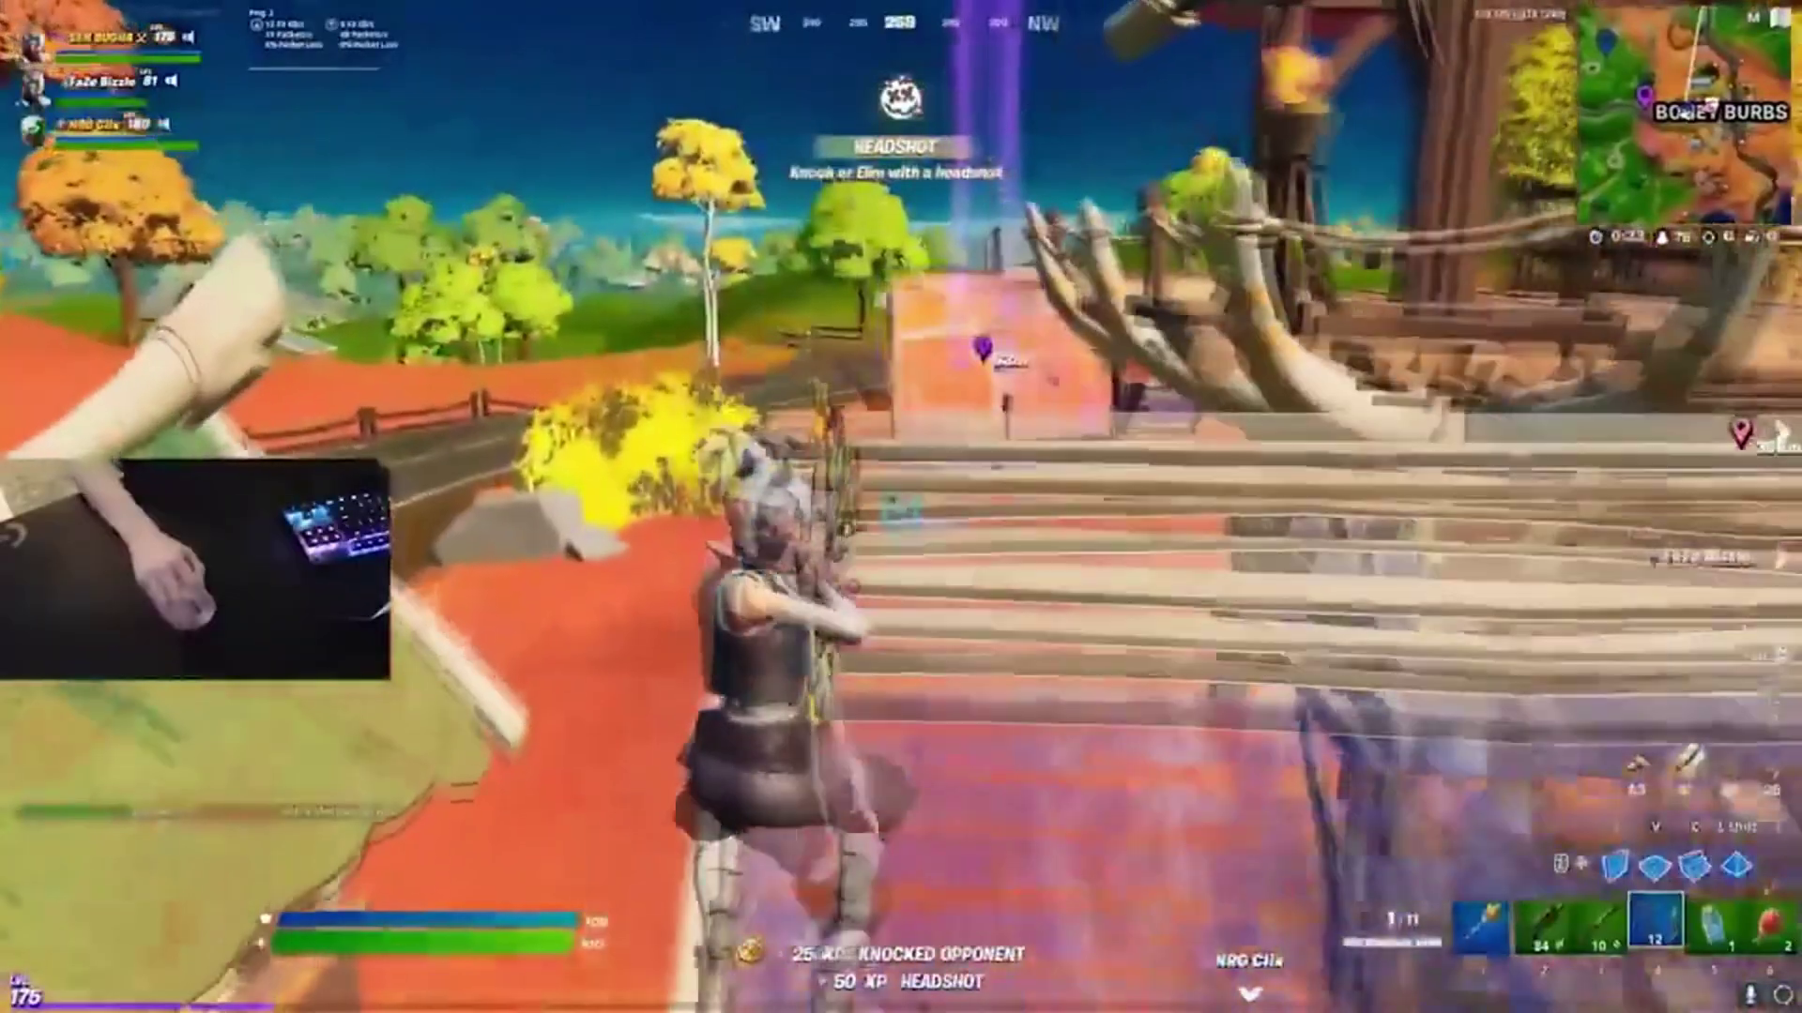